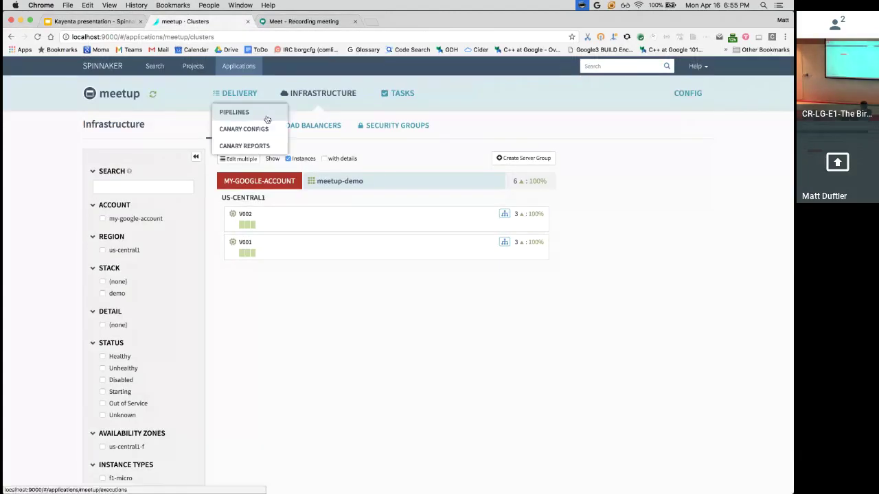
View the details of the V002 and V001 server groups in the meetup-demo cluster
{"action": "key", "text": "super+equal"}
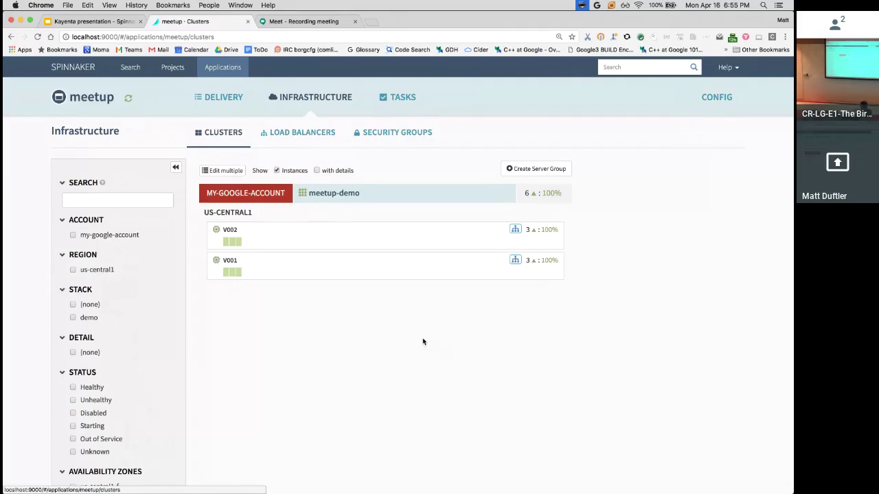
{"action": "left_click", "coordinate": [243, 246]}
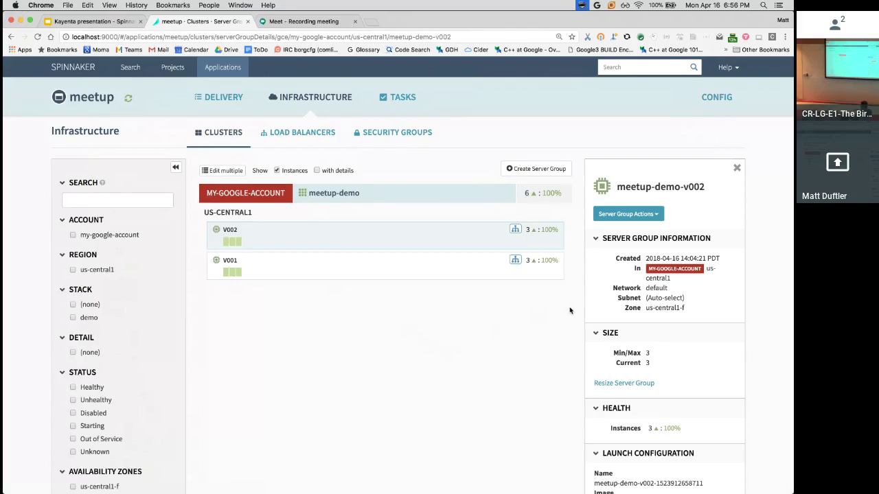
{"action": "left_click", "coordinate": [405, 270]}
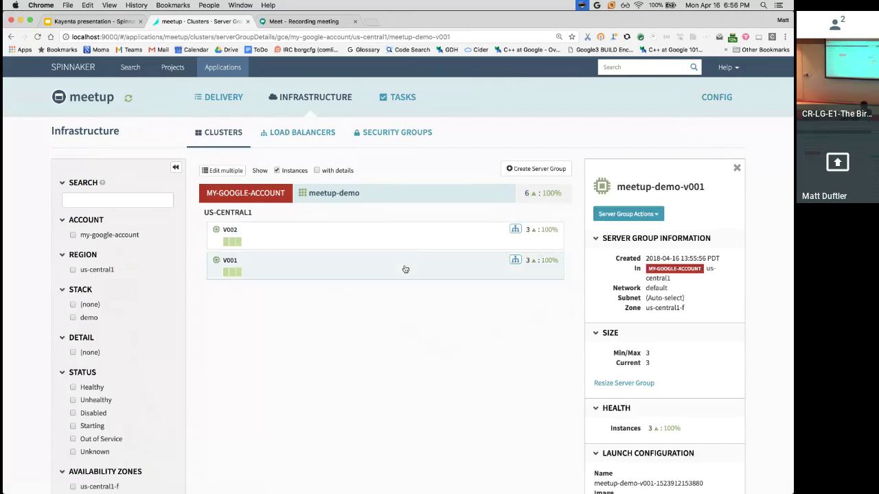
{"action": "left_click", "coordinate": [416, 241]}
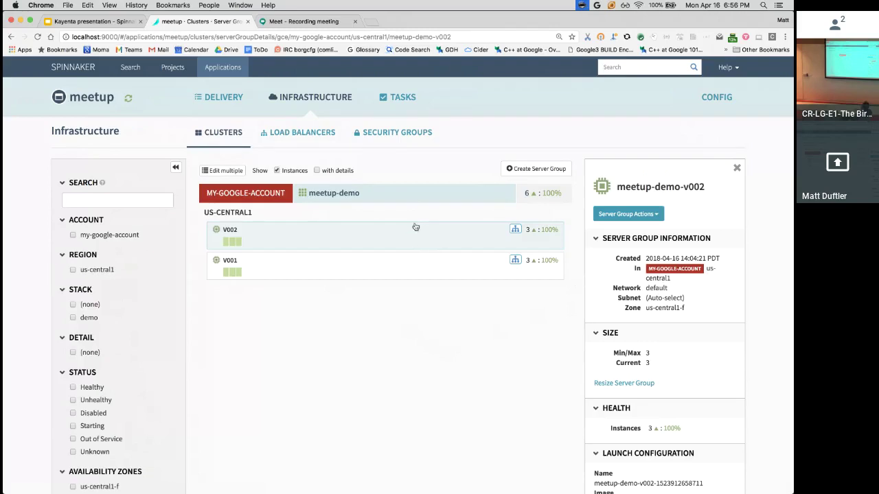
Open DemoStackdriverCanaryConfig from the meetup application's canary configs
{"action": "mouse_move", "coordinate": [218, 97]}
{"action": "left_click", "coordinate": [219, 119]}
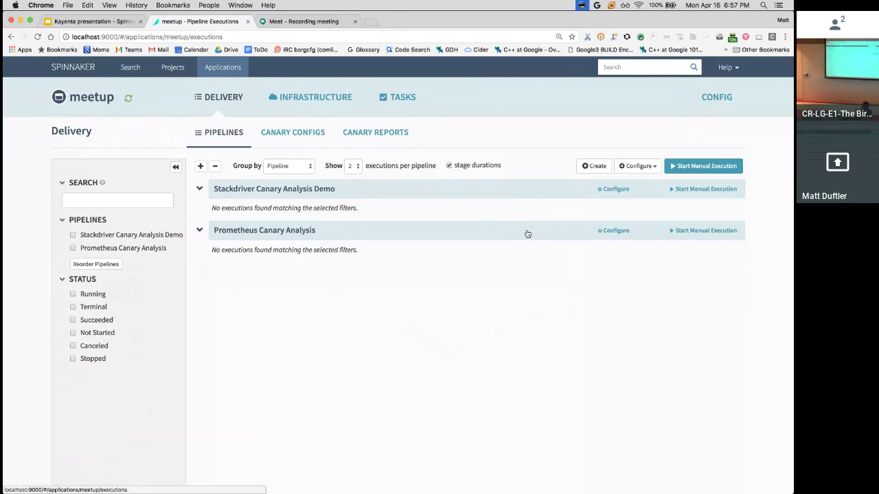
{"action": "left_click", "coordinate": [302, 134]}
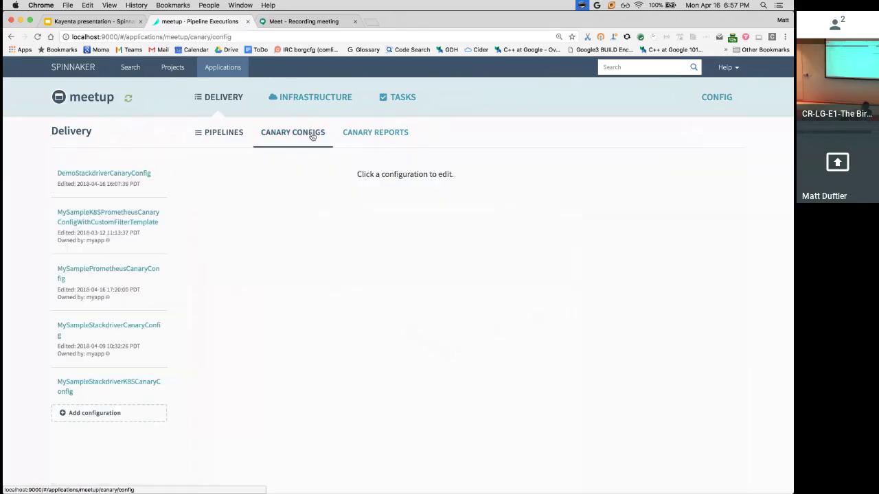
{"action": "left_click", "coordinate": [111, 176]}
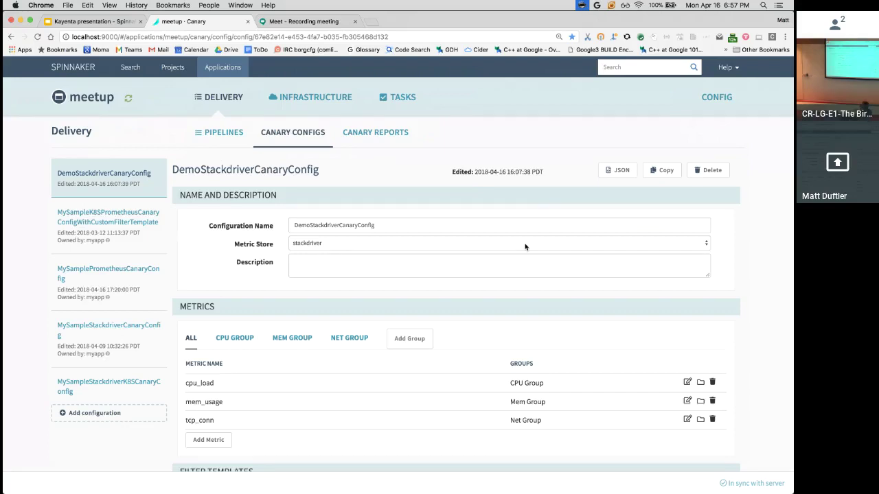
{"action": "key", "text": "super+equal"}
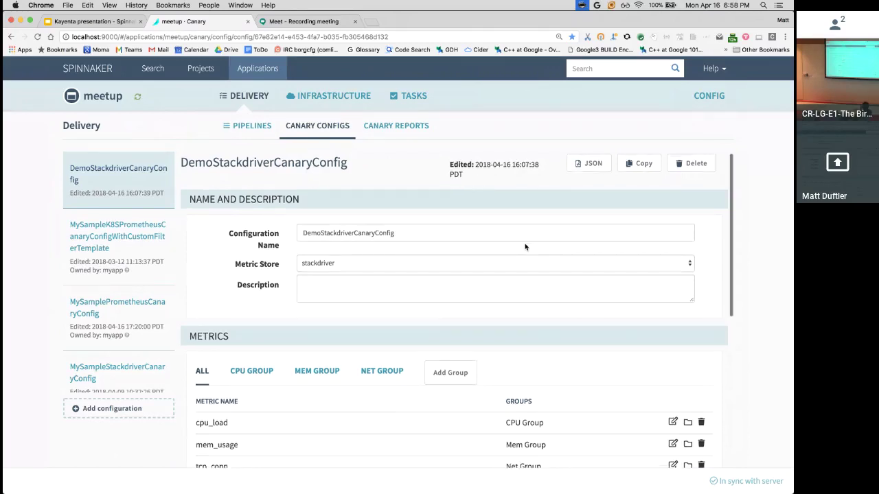
Open the cpu_load metric's settings and search the available metric types for "cpu", browsing the matches
{"action": "scroll", "coordinate": [525, 247], "scroll_direction": "down", "scroll_amount": 1}
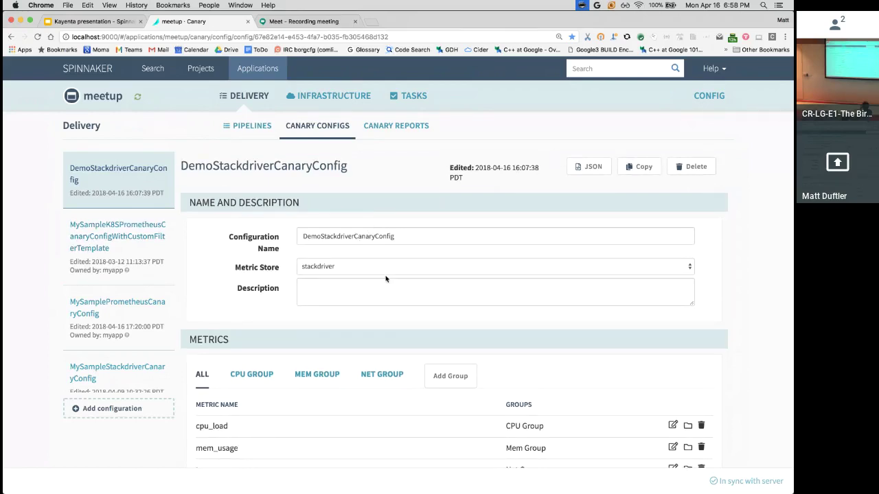
{"action": "scroll", "coordinate": [387, 280], "scroll_direction": "down", "scroll_amount": 2}
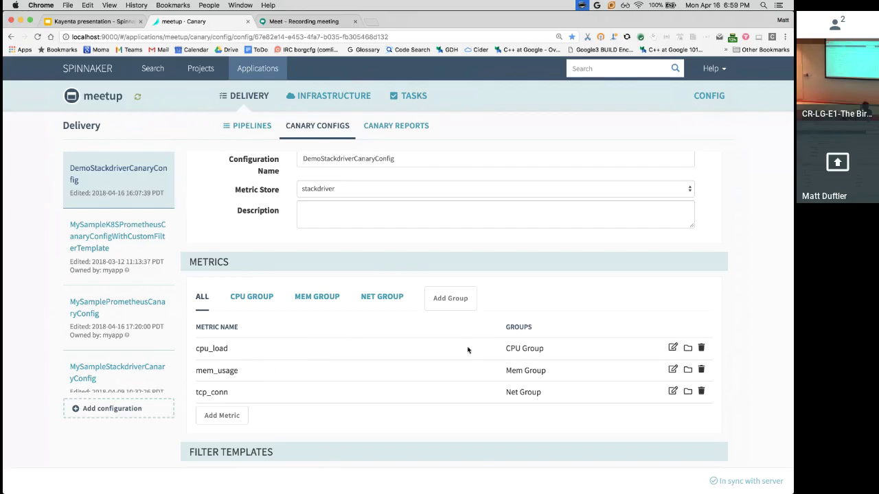
{"action": "left_click", "coordinate": [672, 349]}
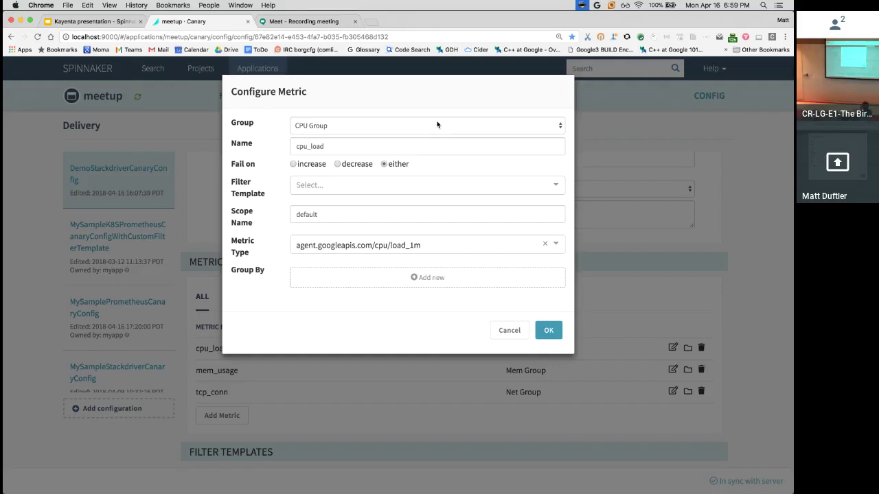
{"action": "left_click", "coordinate": [356, 145]}
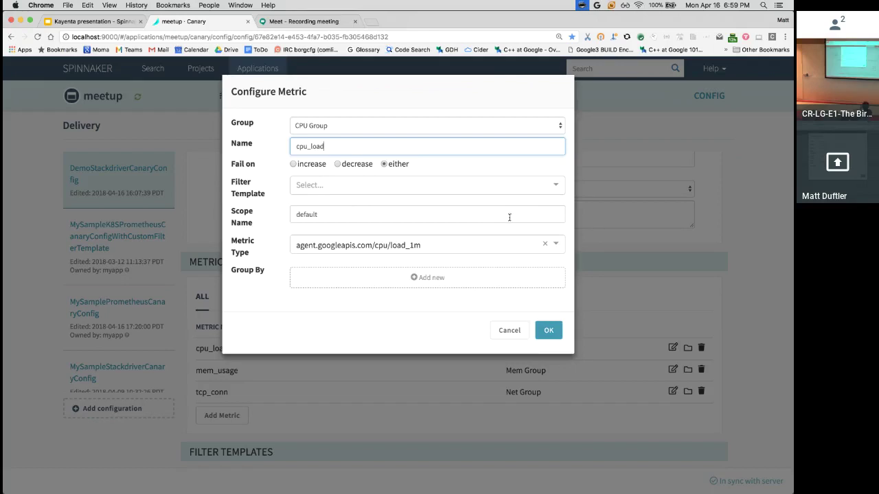
{"action": "left_click", "coordinate": [553, 245]}
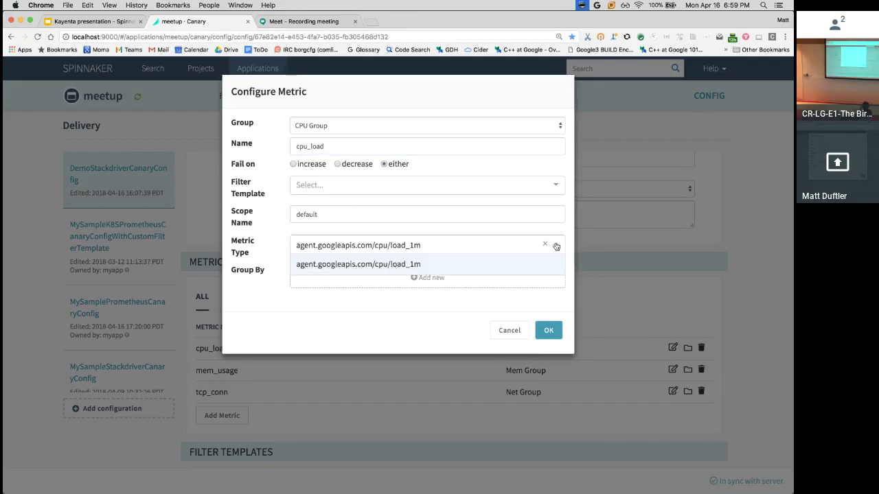
{"action": "type", "text": "cpu"}
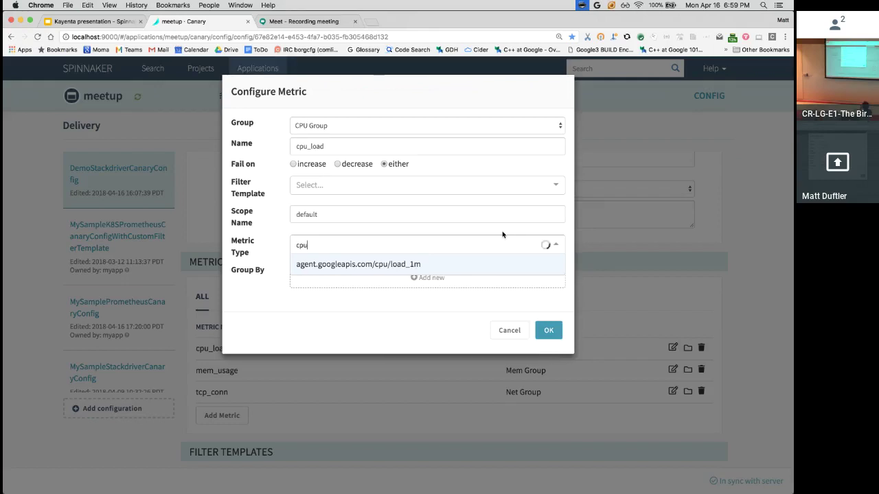
{"action": "key", "text": "Down"}
{"action": "key", "text": "Down"}
{"action": "key", "text": "Down"}
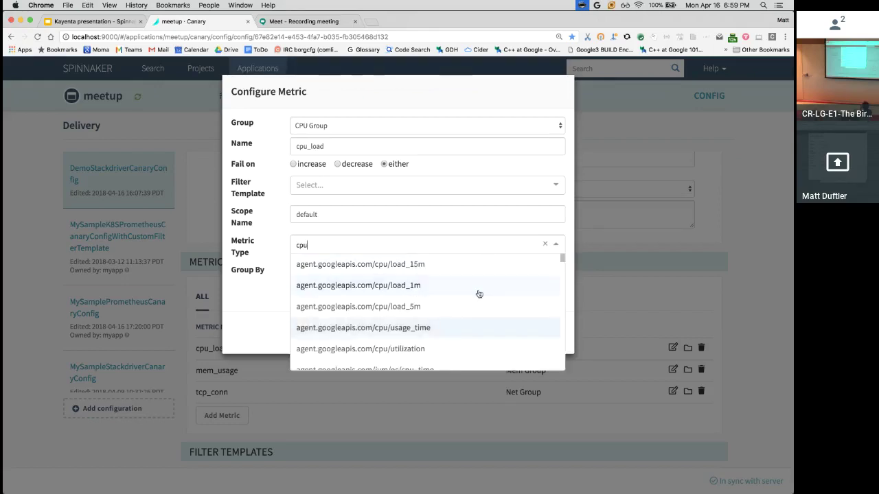
{"action": "key", "text": "Down"}
{"action": "key", "text": "Down"}
{"action": "key", "text": "Down"}
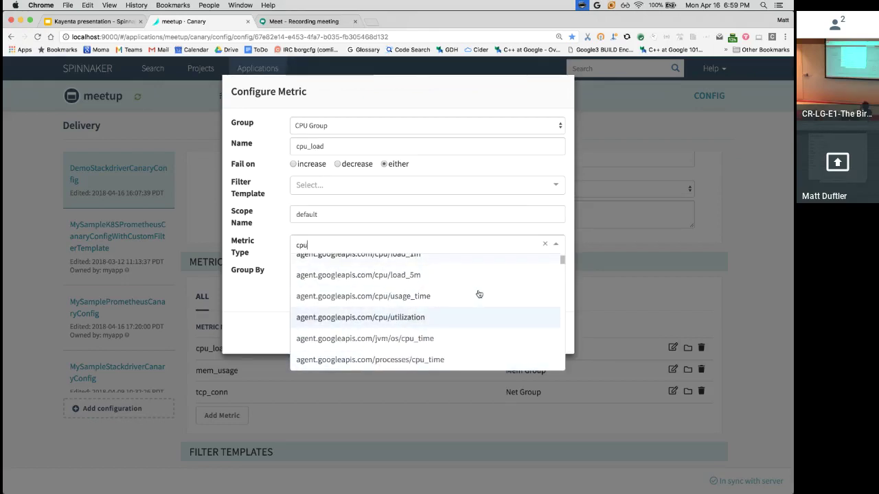
Search the metric types for "mem", browse the matches, and leave the metric's settings without saving
{"action": "key", "text": "BackSpace"}
{"action": "key", "text": "BackSpace"}
{"action": "key", "text": "BackSpace"}
{"action": "type", "text": "mem"}
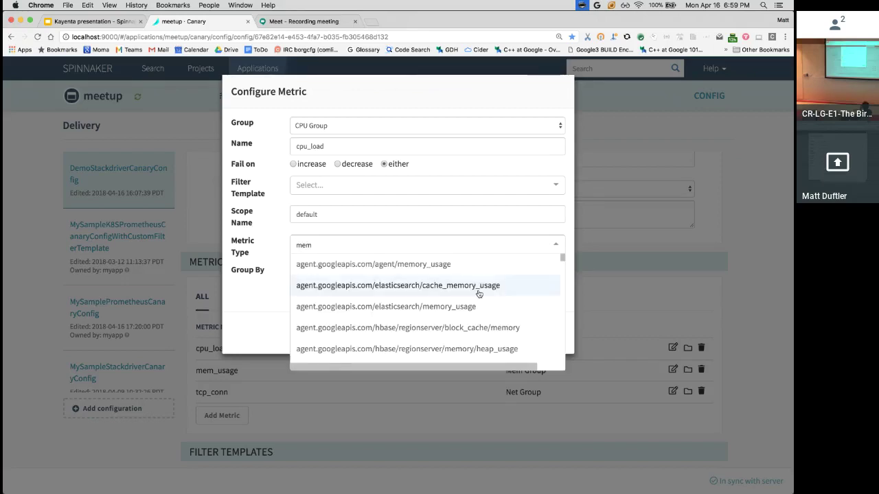
{"action": "scroll", "coordinate": [479, 293], "scroll_direction": "down", "scroll_amount": 5}
{"action": "scroll", "coordinate": [479, 294], "scroll_direction": "up", "scroll_amount": 2}
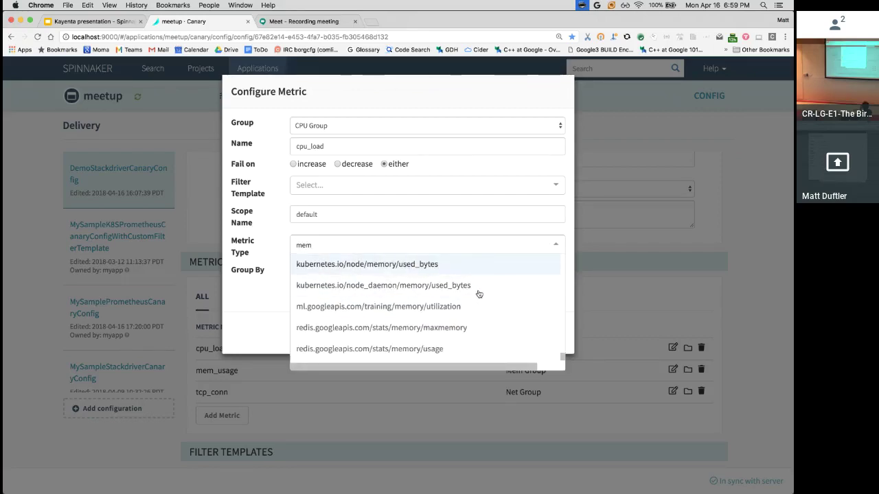
{"action": "scroll", "coordinate": [478, 294], "scroll_direction": "up", "scroll_amount": 1}
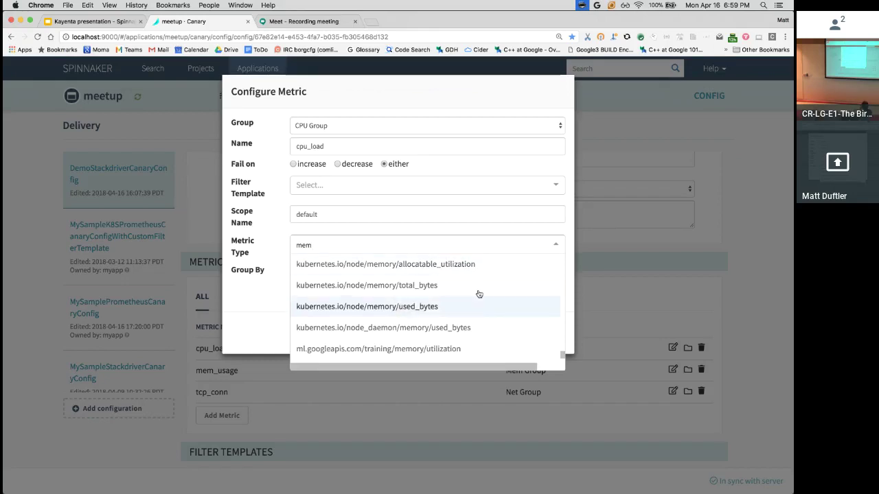
{"action": "key", "text": "Escape"}
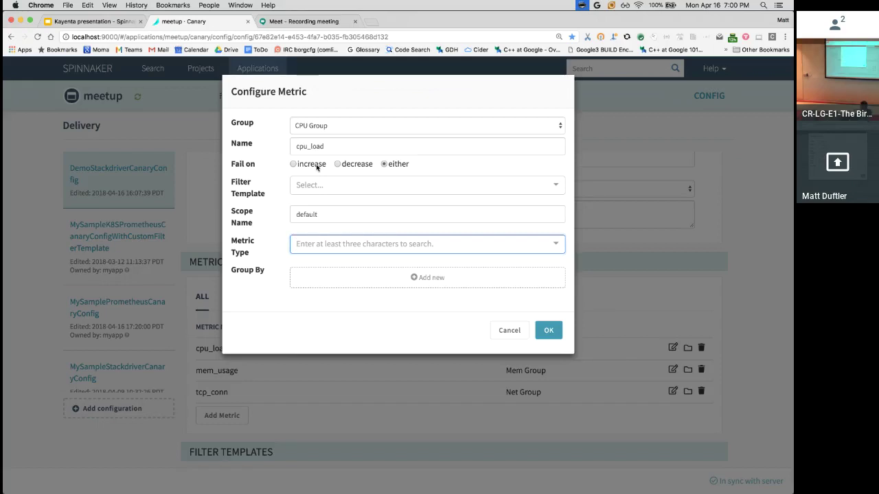
{"action": "left_click", "coordinate": [509, 330]}
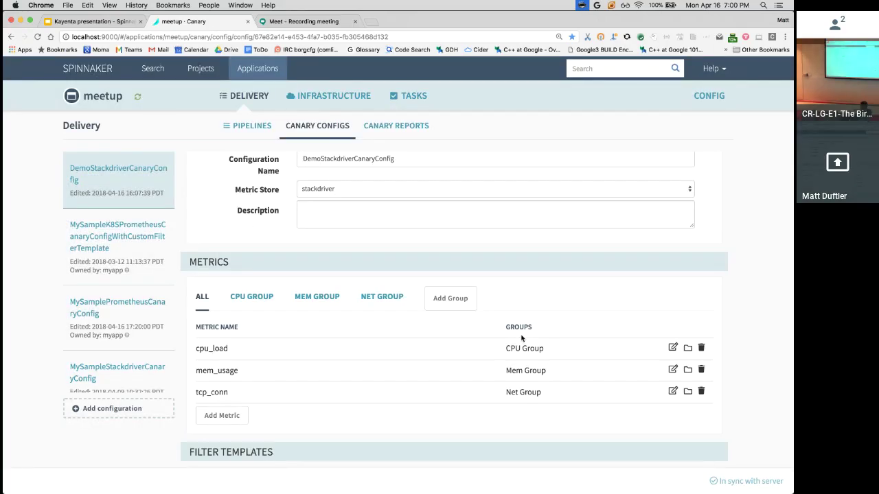
Review the canary config's filter templates, its marginal and pass scoring thresholds, and its metric group weights
{"action": "scroll", "coordinate": [480, 342], "scroll_direction": "down", "scroll_amount": 1}
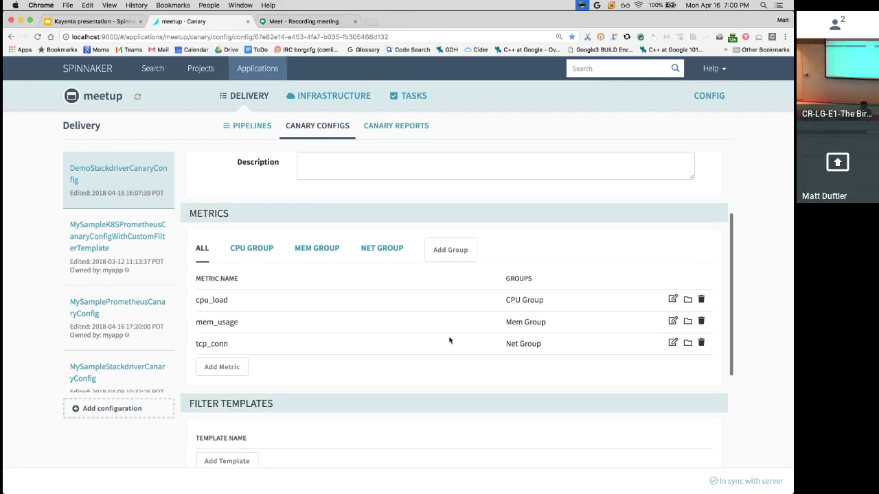
{"action": "scroll", "coordinate": [271, 319], "scroll_direction": "down", "scroll_amount": 3}
{"action": "scroll", "coordinate": [294, 261], "scroll_direction": "up", "scroll_amount": 1}
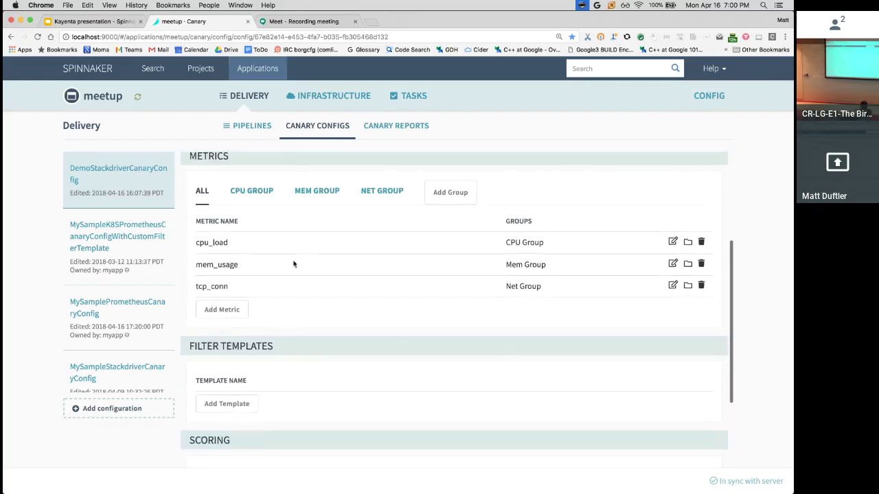
{"action": "scroll", "coordinate": [336, 197], "scroll_direction": "down", "scroll_amount": 3}
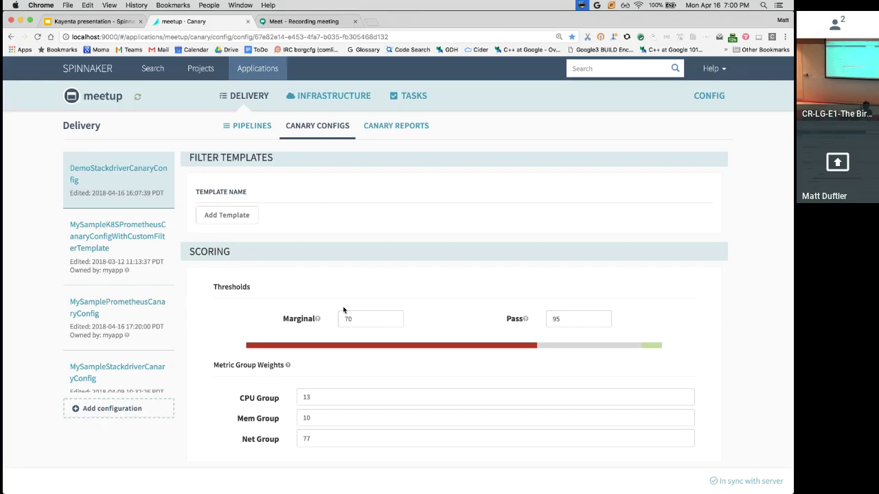
{"action": "left_click", "coordinate": [361, 317]}
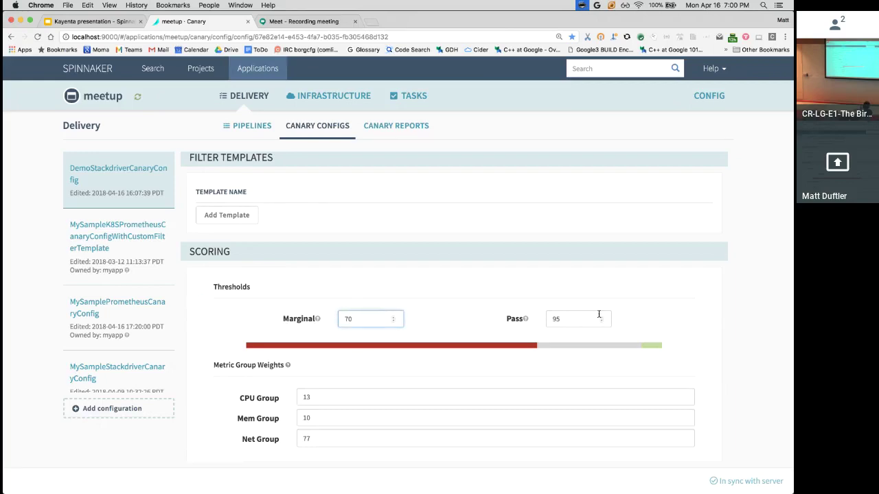
{"action": "left_click", "coordinate": [571, 319]}
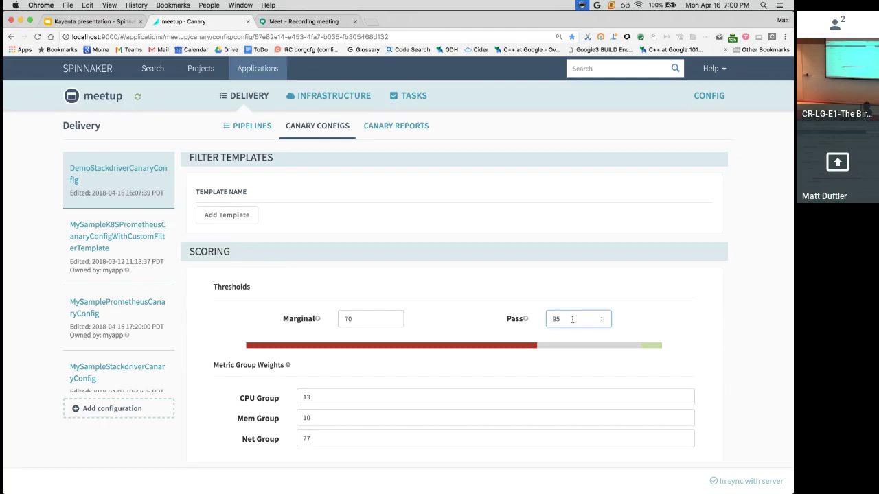
Inspect the canary config's JSON, enlarged for reading, from the classifier section through the metrics, and close it without updating
{"action": "scroll", "coordinate": [572, 319], "scroll_direction": "up", "scroll_amount": 5}
{"action": "scroll", "coordinate": [551, 290], "scroll_direction": "up", "scroll_amount": 10}
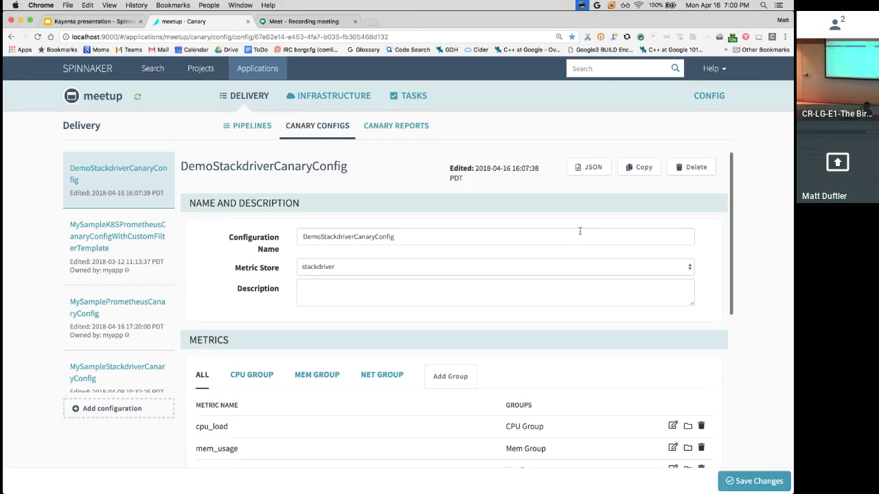
{"action": "left_click", "coordinate": [588, 167]}
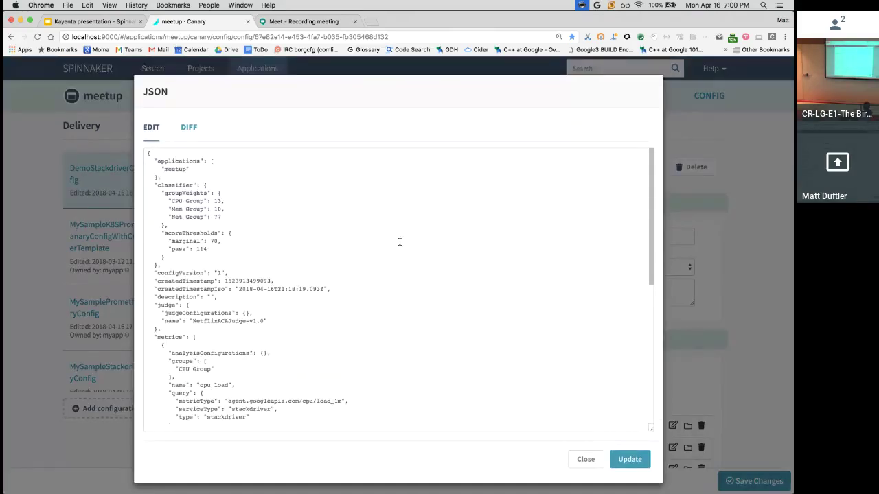
{"action": "key", "text": "super+equal"}
{"action": "key", "text": "super+equal"}
{"action": "key", "text": "super+equal"}
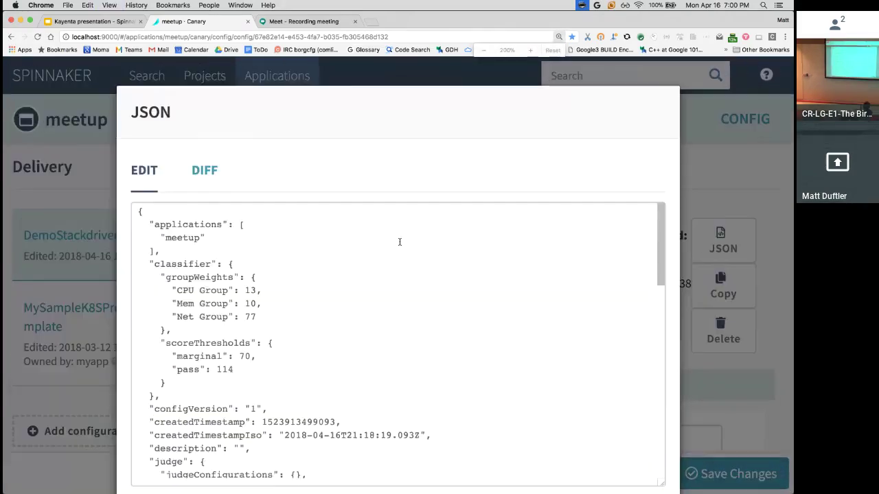
{"action": "scroll", "coordinate": [400, 242], "scroll_direction": "down", "scroll_amount": 2}
{"action": "scroll", "coordinate": [400, 242], "scroll_direction": "up", "scroll_amount": 2}
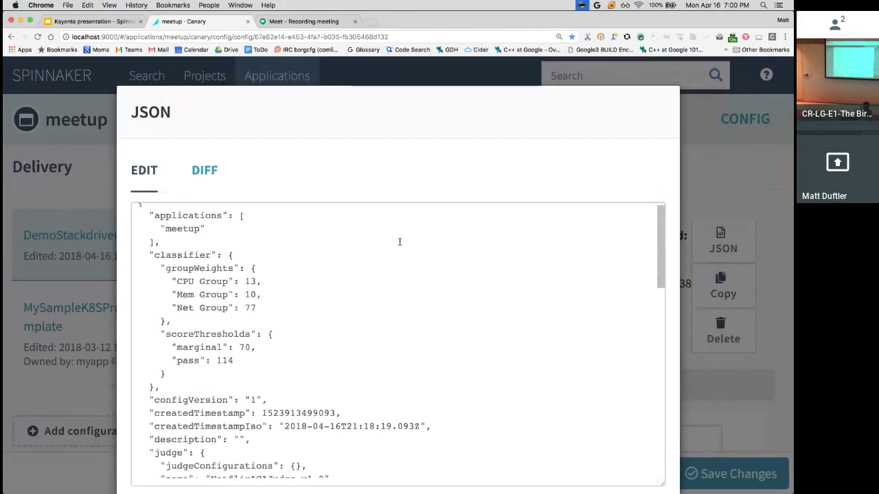
{"action": "scroll", "coordinate": [399, 242], "scroll_direction": "down", "scroll_amount": 8}
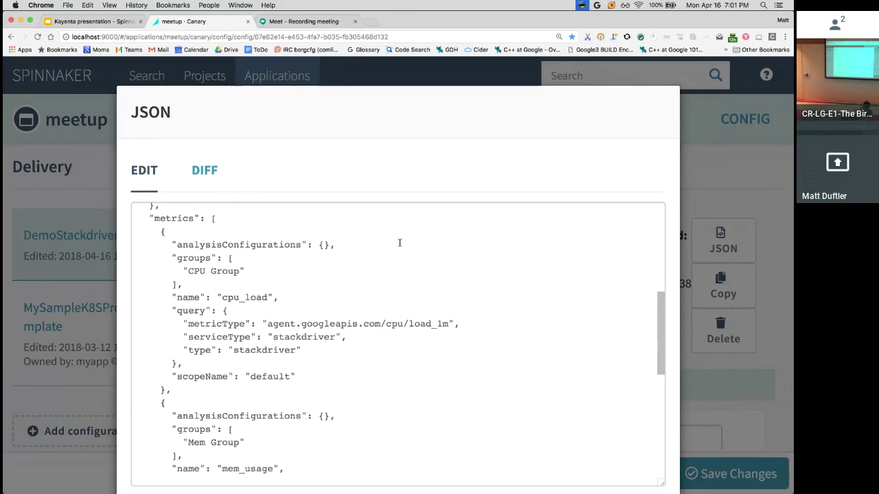
{"action": "scroll", "coordinate": [501, 161], "scroll_direction": "down", "scroll_amount": 3}
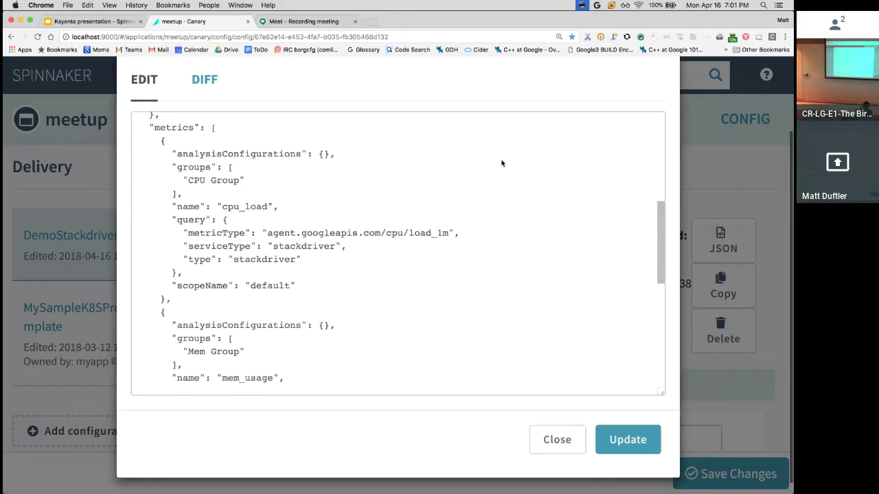
{"action": "key", "text": "super+0"}
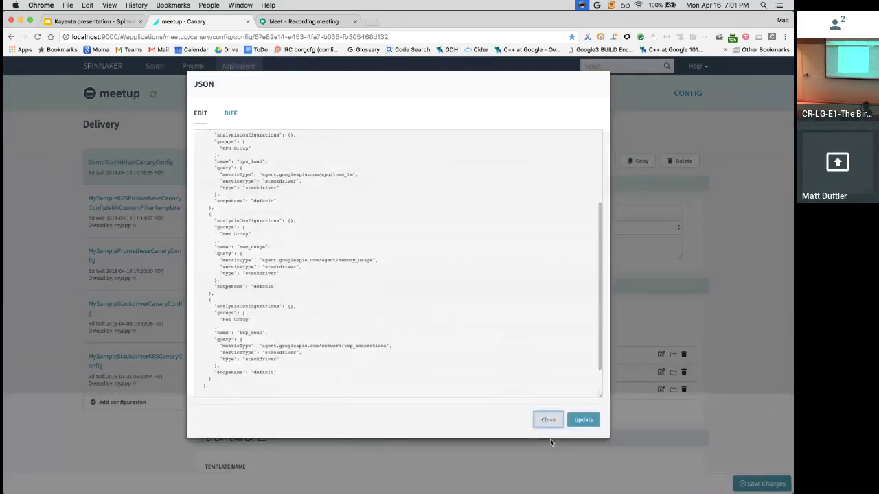
{"action": "left_click", "coordinate": [549, 438]}
Leave the canary config without saving and return to the application's pipelines list
{"action": "key", "text": "super+equal"}
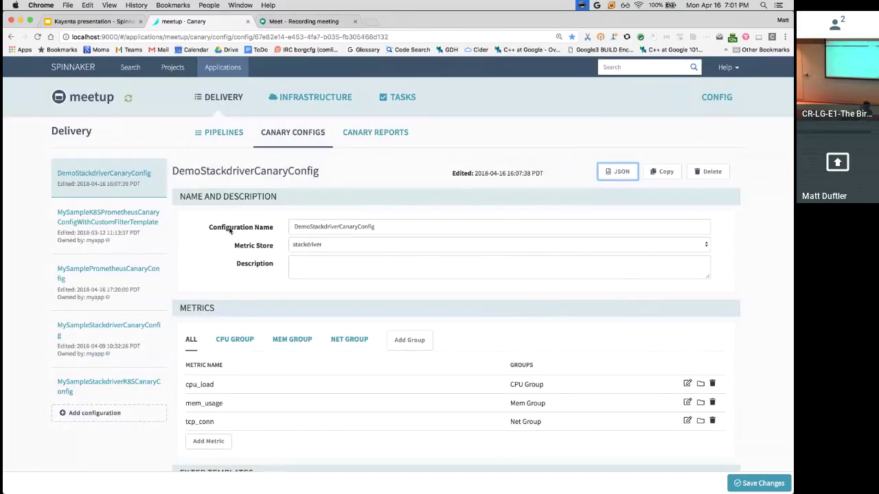
{"action": "left_click", "coordinate": [215, 135]}
{"action": "left_click", "coordinate": [487, 112]}
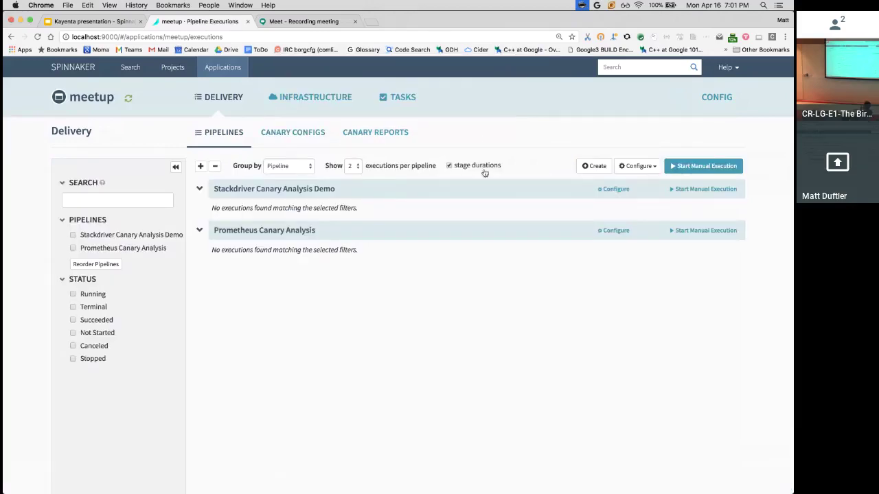
Open the Stackdriver Canary Analysis Demo pipeline's configuration and check the canary stage's analysis type options, keeping Retrospective
{"action": "left_click", "coordinate": [613, 190]}
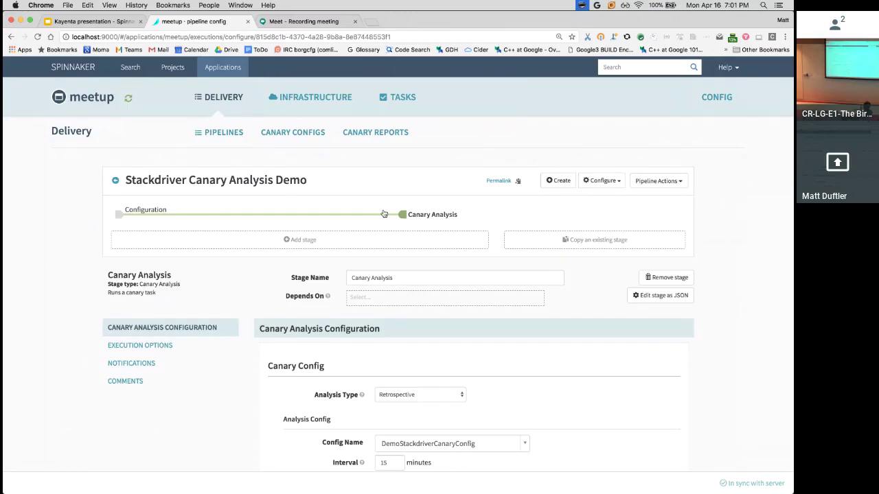
{"action": "scroll", "coordinate": [384, 214], "scroll_direction": "down", "scroll_amount": 3}
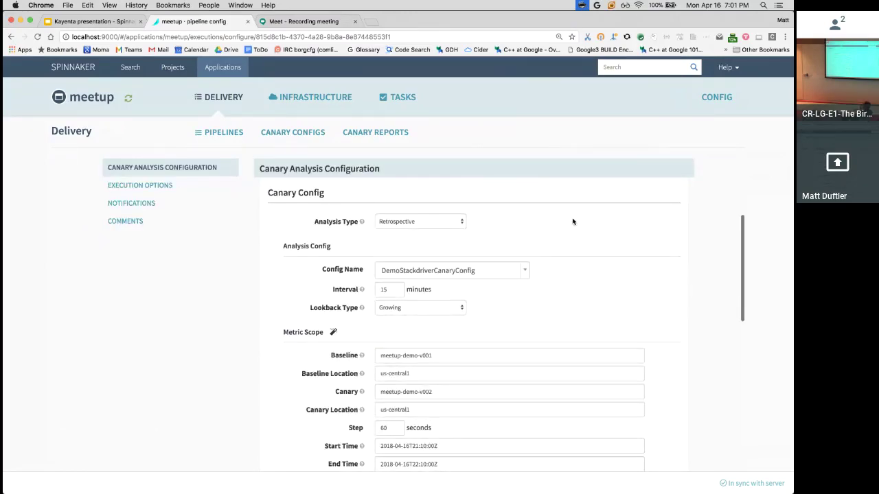
{"action": "scroll", "coordinate": [573, 221], "scroll_direction": "down", "scroll_amount": 1}
{"action": "scroll", "coordinate": [572, 221], "scroll_direction": "up", "scroll_amount": 1}
{"action": "left_click", "coordinate": [445, 224]}
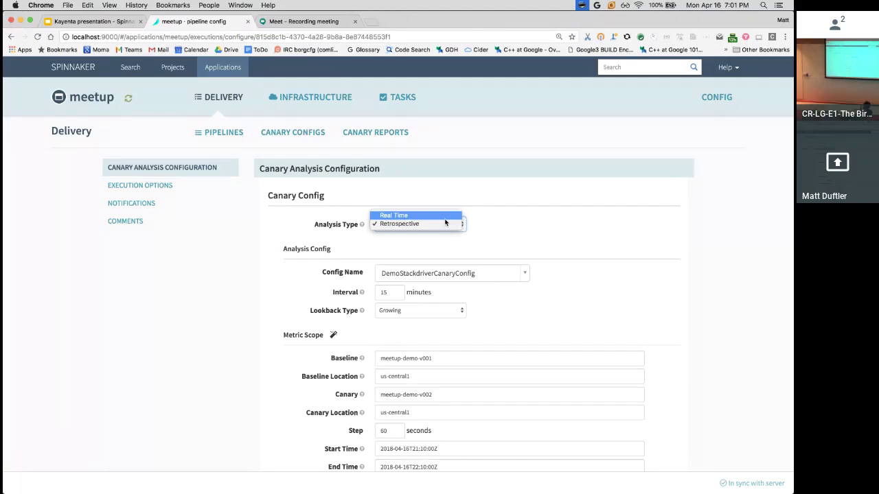
{"action": "left_click", "coordinate": [444, 223]}
Review the stage's analysis config, including the available canary configs, interval and lookback type, and enlarge the page for reading the metric scope
{"action": "scroll", "coordinate": [568, 207], "scroll_direction": "down", "scroll_amount": 2}
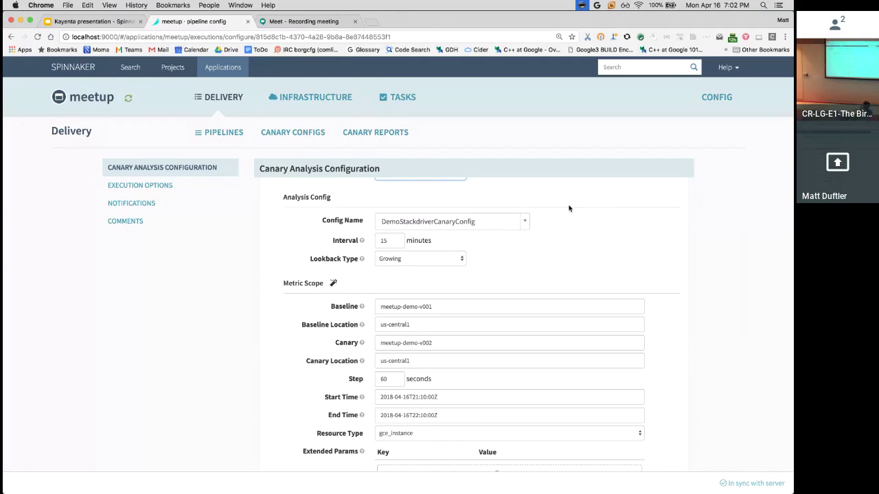
{"action": "scroll", "coordinate": [568, 208], "scroll_direction": "down", "scroll_amount": 1}
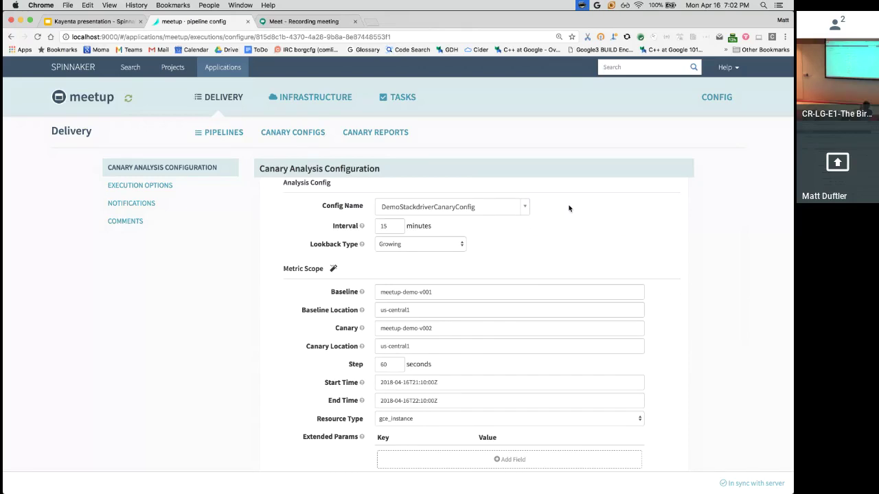
{"action": "scroll", "coordinate": [568, 208], "scroll_direction": "down", "scroll_amount": 1}
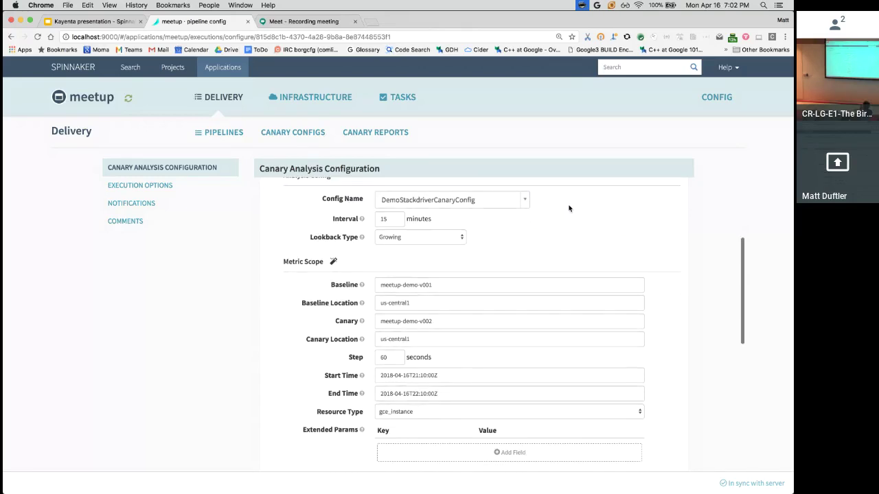
{"action": "left_click", "coordinate": [524, 201]}
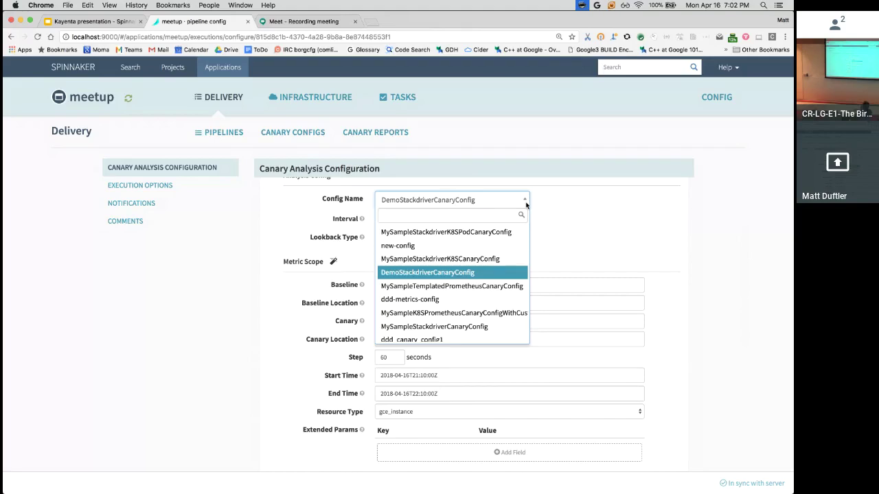
{"action": "left_click", "coordinate": [526, 202]}
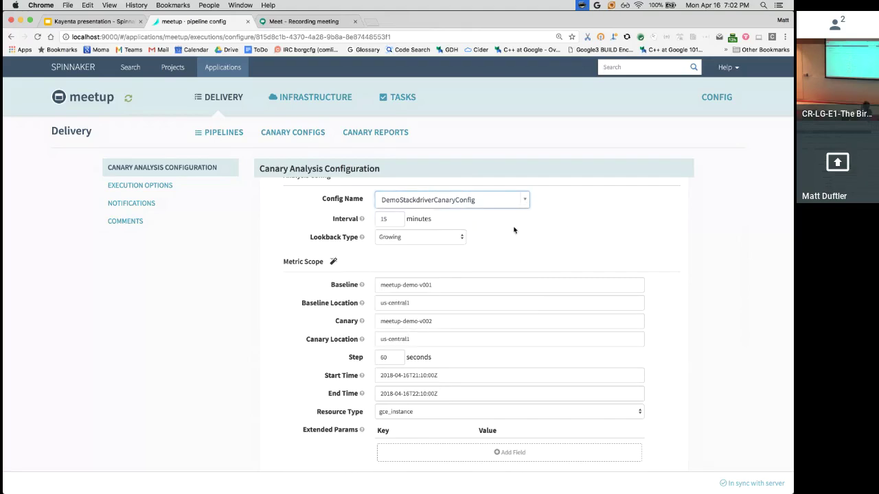
{"action": "scroll", "coordinate": [514, 230], "scroll_direction": "up", "scroll_amount": 1}
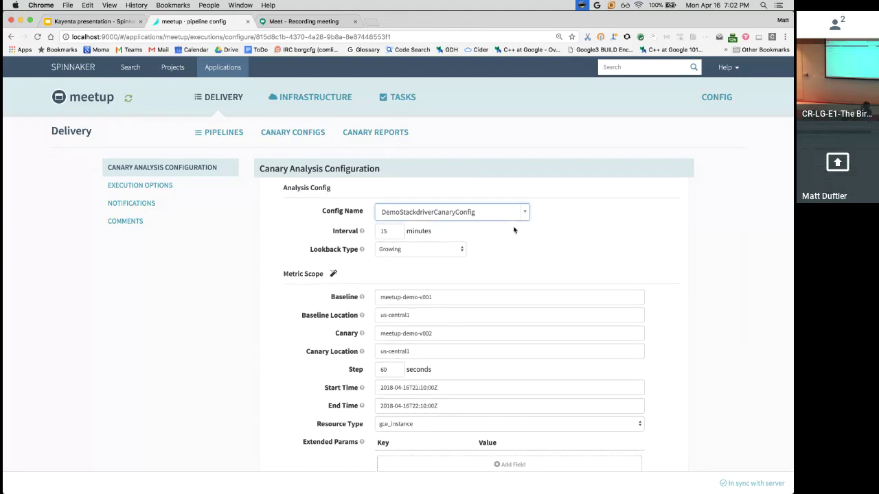
{"action": "left_click", "coordinate": [398, 231]}
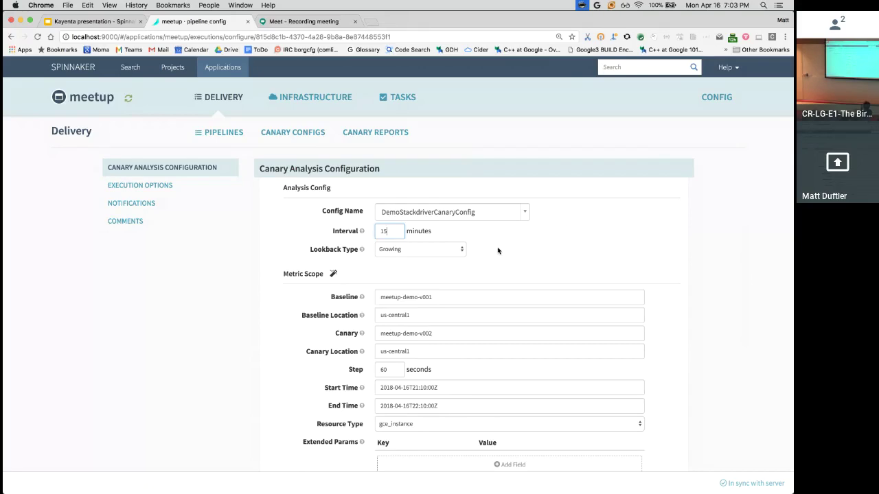
{"action": "scroll", "coordinate": [497, 251], "scroll_direction": "down", "scroll_amount": 1}
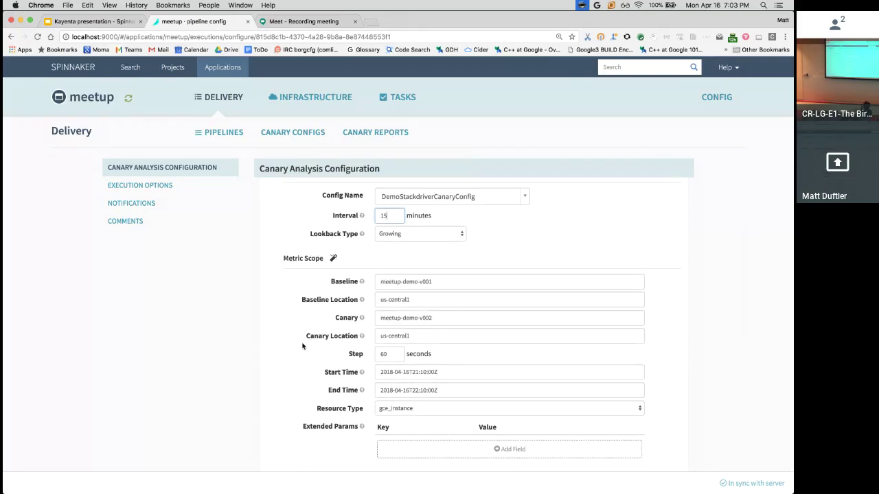
{"action": "key", "text": "super+equal"}
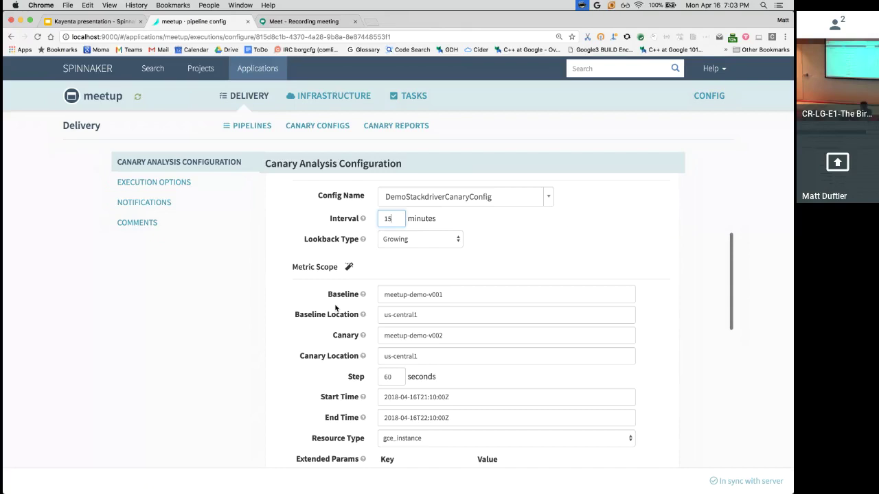
Lower the metric scope's step to 58 seconds and restore it to 60 seconds
{"action": "left_click", "coordinate": [398, 380]}
{"action": "left_click", "coordinate": [398, 380]}
{"action": "left_click", "coordinate": [395, 375]}
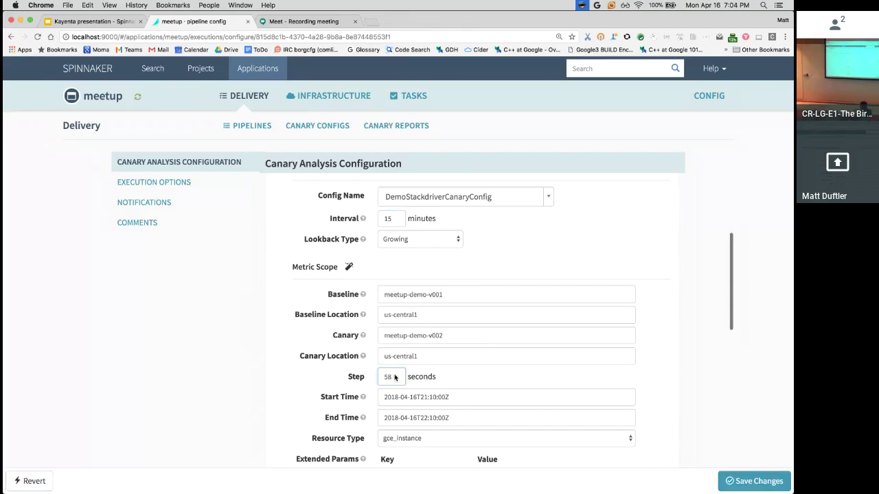
{"action": "left_click", "coordinate": [395, 375]}
Review the metric scope's start and end times and its resource type options, keeping gce_instance
{"action": "scroll", "coordinate": [474, 349], "scroll_direction": "down", "scroll_amount": 2}
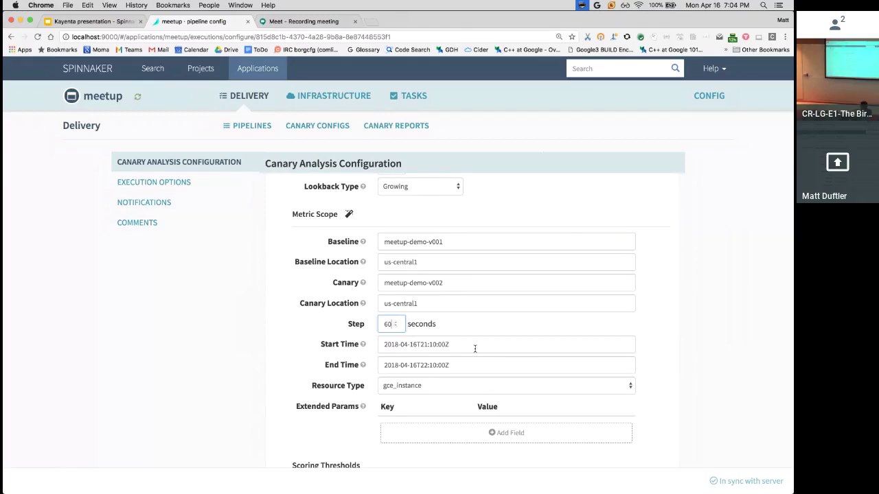
{"action": "left_click", "coordinate": [474, 348]}
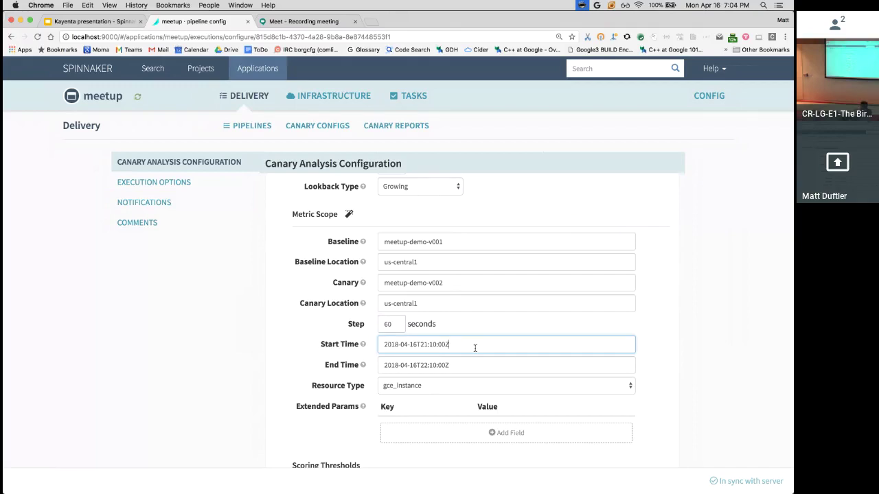
{"action": "scroll", "coordinate": [474, 349], "scroll_direction": "down", "scroll_amount": 1}
{"action": "left_click", "coordinate": [486, 352]}
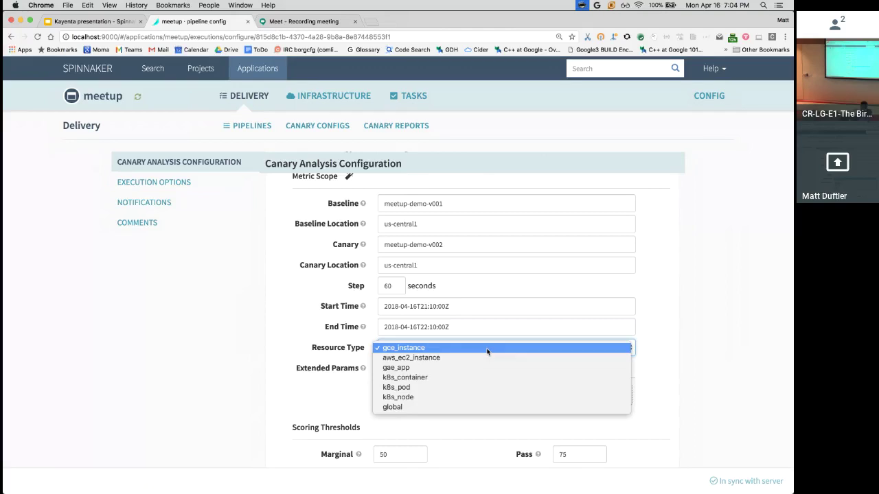
{"action": "left_click", "coordinate": [314, 341]}
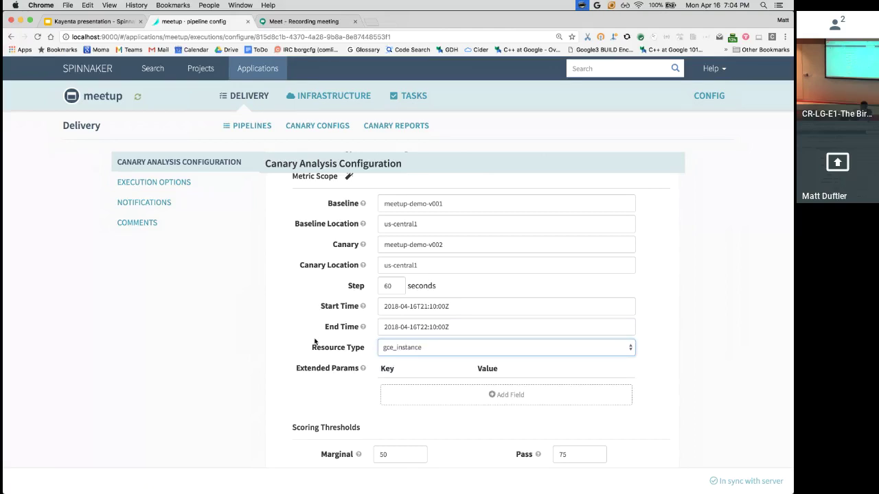
{"action": "scroll", "coordinate": [412, 312], "scroll_direction": "down", "scroll_amount": 2}
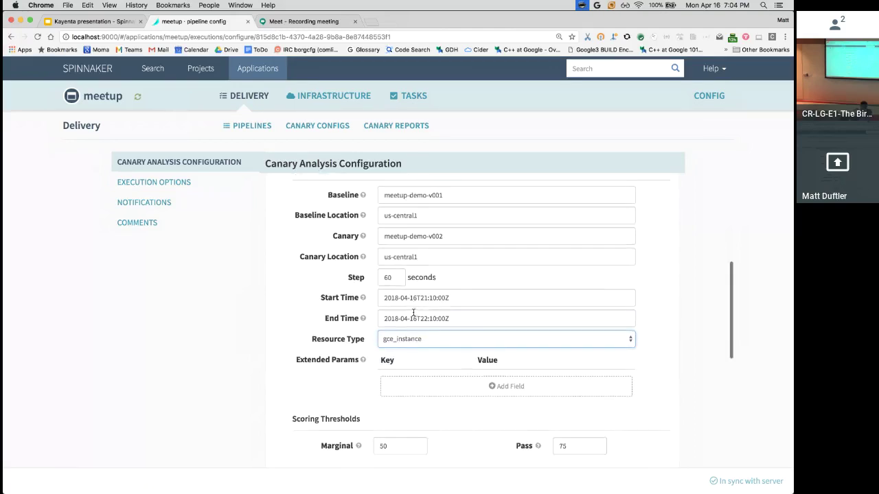
Add an empty extended parameter, review the scoring thresholds and advanced settings, and return to the pipelines list without saving
{"action": "left_click", "coordinate": [425, 364]}
{"action": "left_click", "coordinate": [441, 356]}
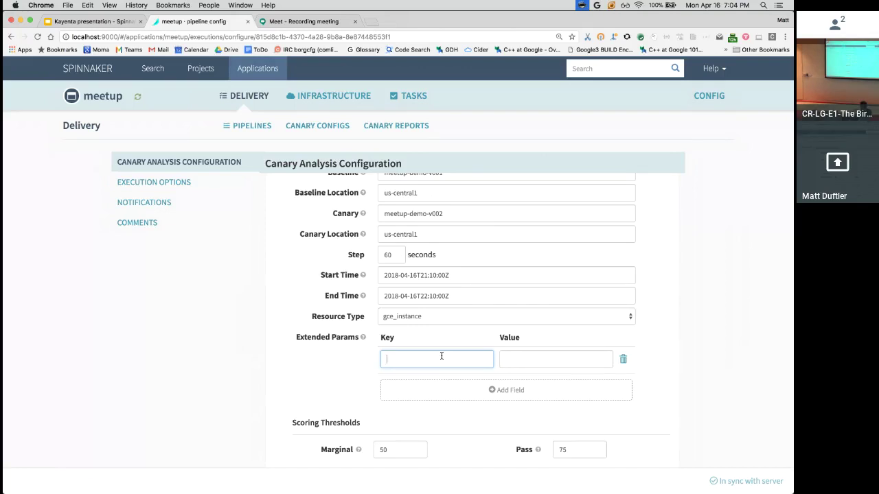
{"action": "scroll", "coordinate": [441, 356], "scroll_direction": "down", "scroll_amount": 5}
{"action": "left_click", "coordinate": [413, 291]}
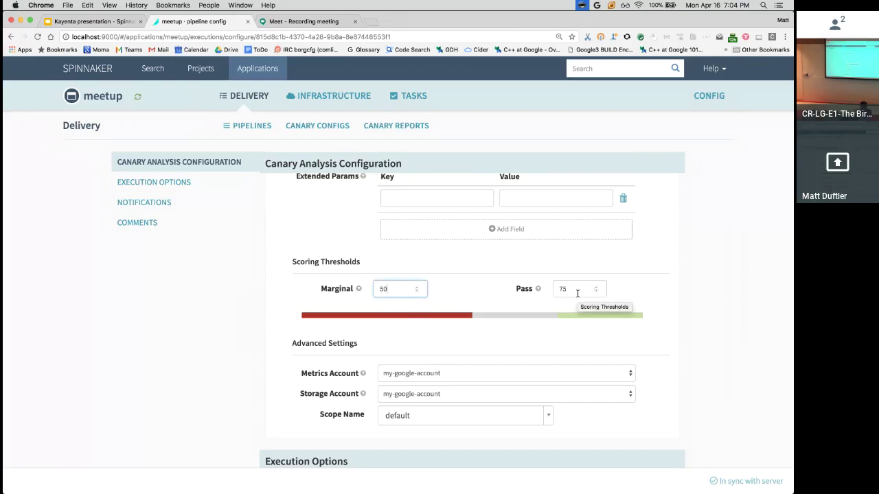
{"action": "scroll", "coordinate": [577, 293], "scroll_direction": "down", "scroll_amount": 1}
{"action": "scroll", "coordinate": [577, 291], "scroll_direction": "up", "scroll_amount": 10}
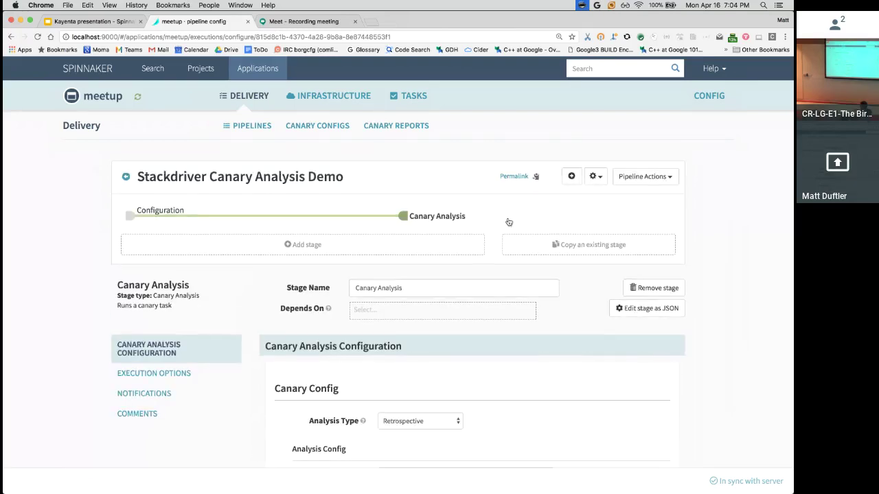
{"action": "left_click", "coordinate": [125, 176]}
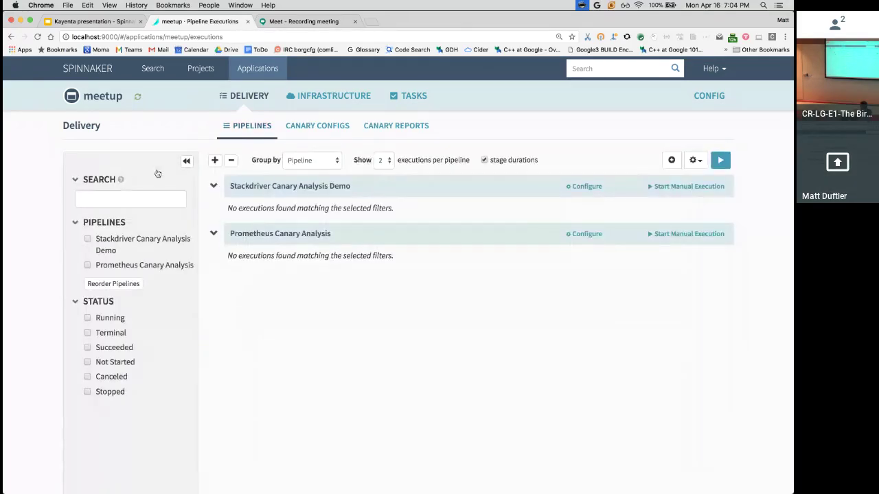
Start a manual execution of the Stackdriver Canary Analysis Demo pipeline and open the running stage's details
{"action": "left_click", "coordinate": [689, 186]}
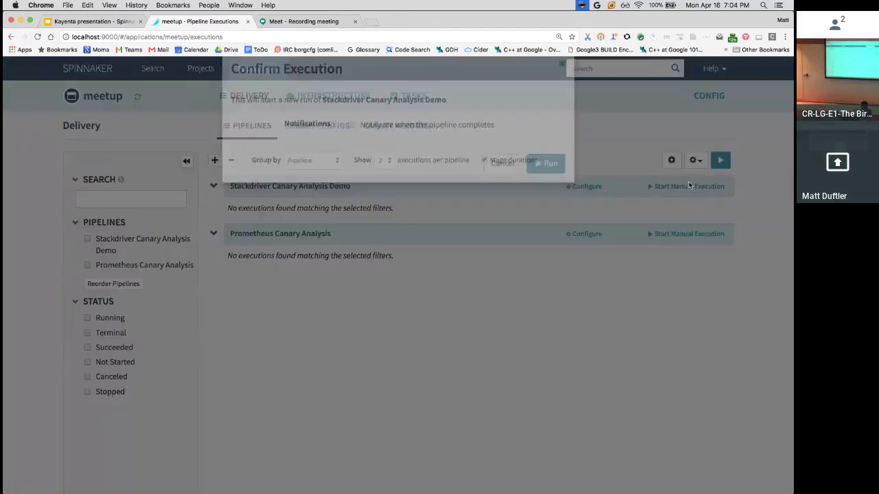
{"action": "left_click", "coordinate": [548, 187]}
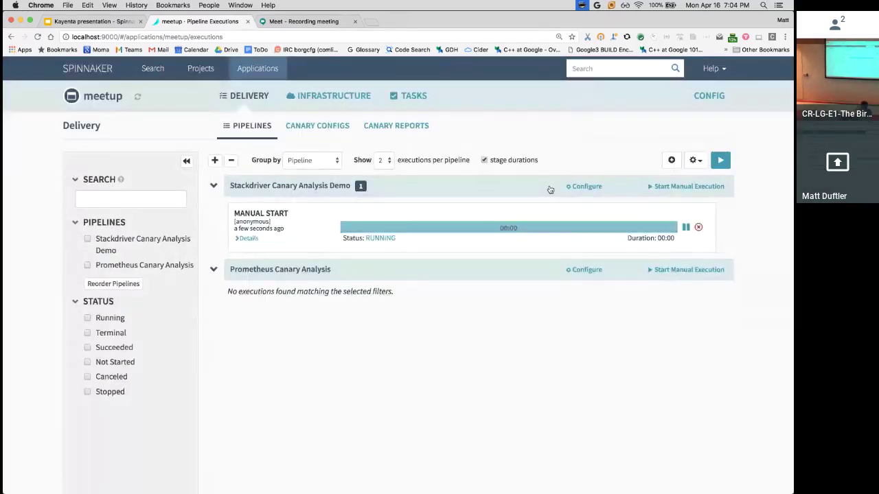
{"action": "left_click", "coordinate": [534, 230]}
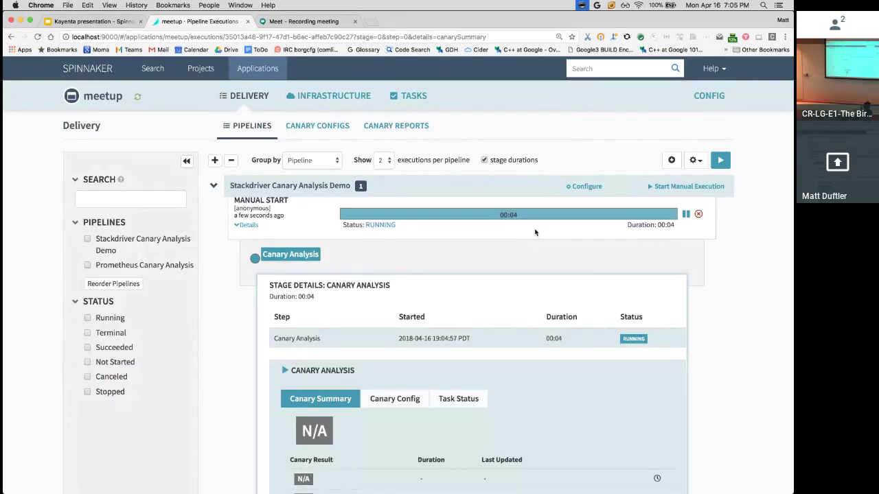
Recheck the baseline and canary server groups in the pipeline's configuration, and return to the running execution's canary analysis details
{"action": "left_click", "coordinate": [569, 184]}
{"action": "scroll", "coordinate": [421, 300], "scroll_direction": "down", "scroll_amount": 5}
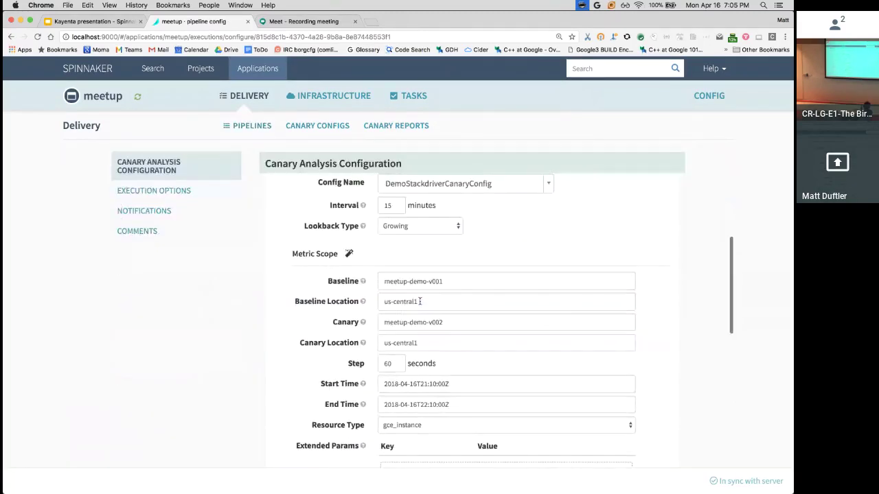
{"action": "left_click", "coordinate": [462, 323]}
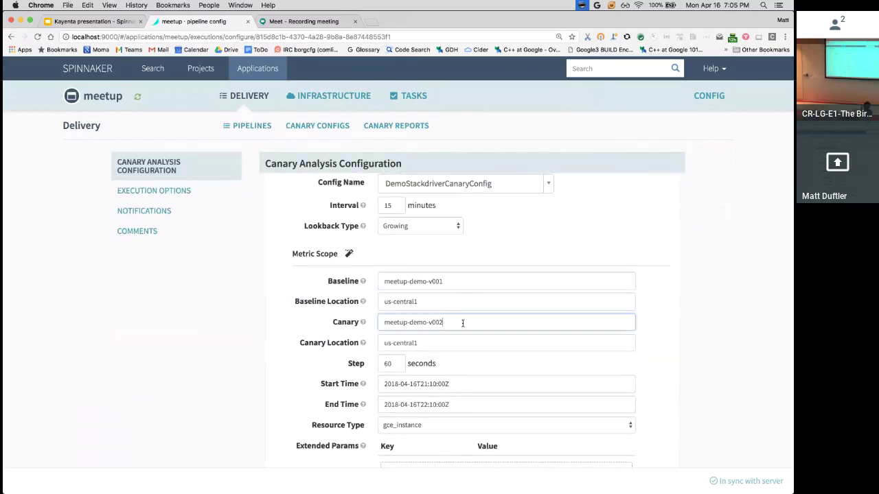
{"action": "left_click", "coordinate": [247, 127]}
{"action": "left_click", "coordinate": [528, 224]}
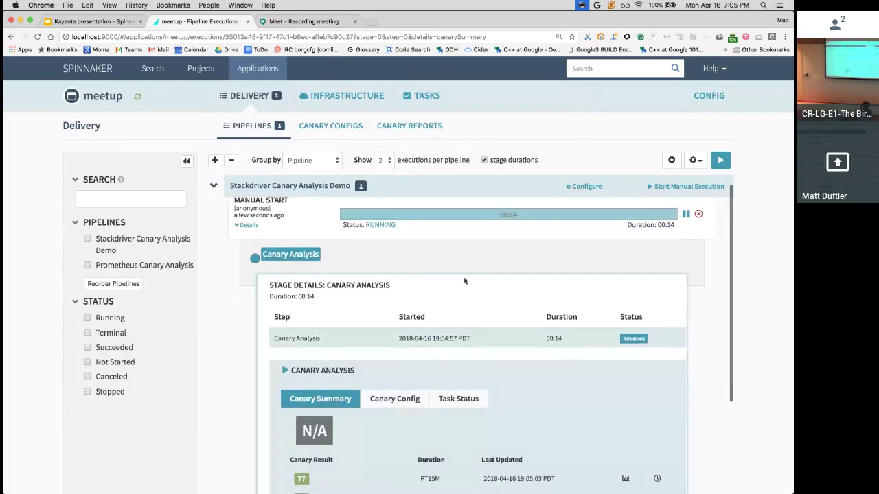
Examine the canary summary, enlarged for reading, and check the start and end times of the 15, 30 and 45 minute results
{"action": "scroll", "coordinate": [463, 276], "scroll_direction": "down", "scroll_amount": 3}
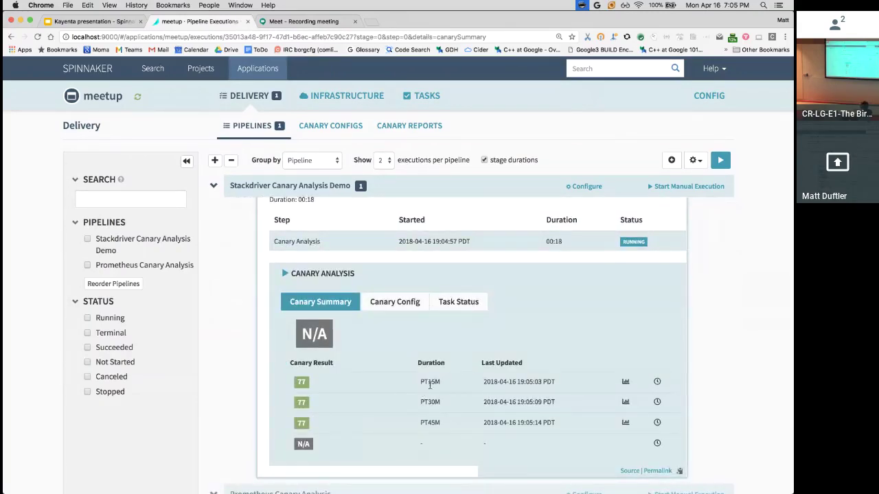
{"action": "key", "text": "super+equal"}
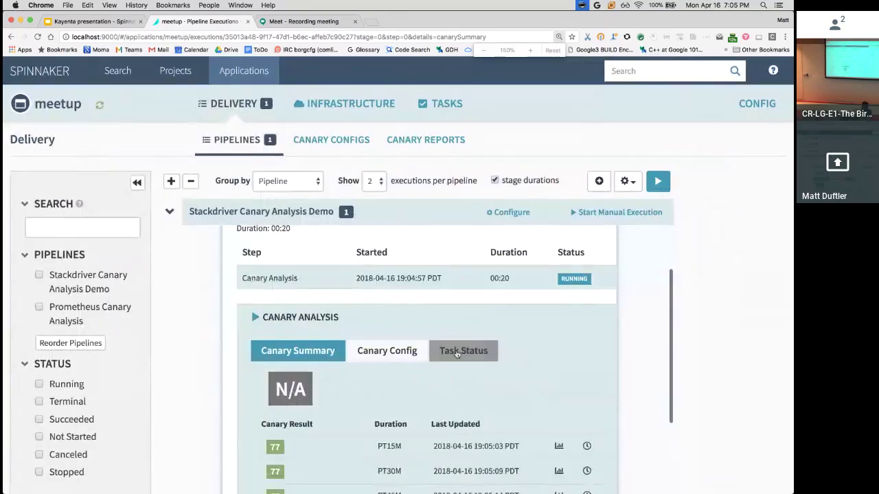
{"action": "scroll", "coordinate": [456, 354], "scroll_direction": "down", "scroll_amount": 1}
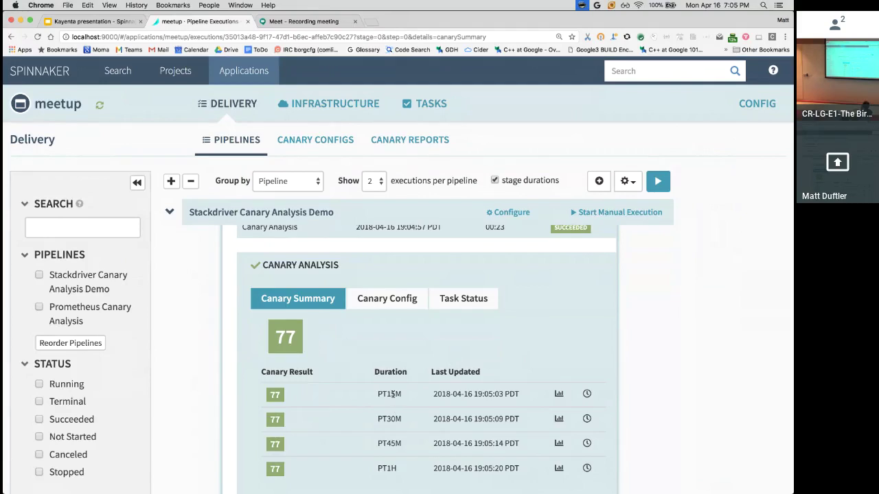
{"action": "mouse_move", "coordinate": [589, 393]}
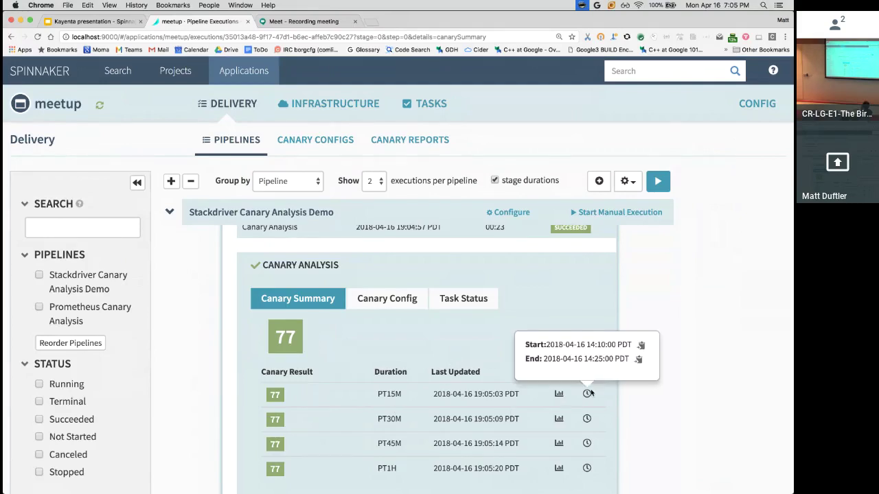
{"action": "mouse_move", "coordinate": [589, 419]}
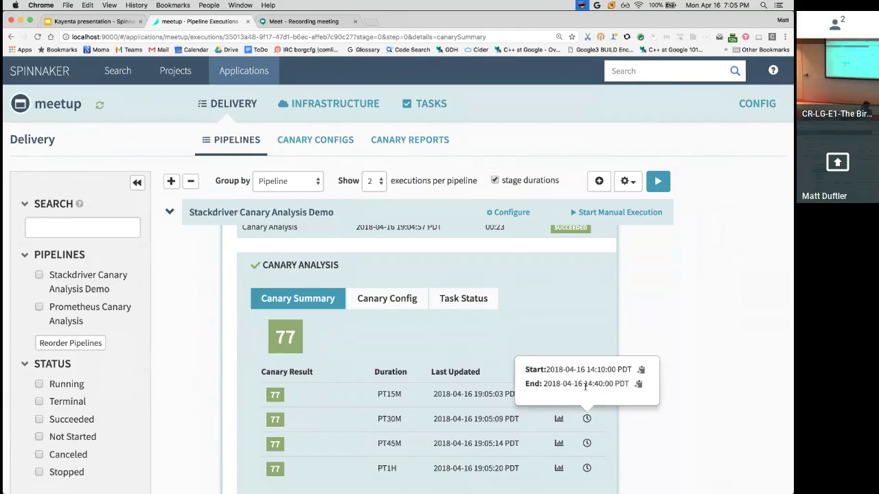
{"action": "mouse_move", "coordinate": [587, 443]}
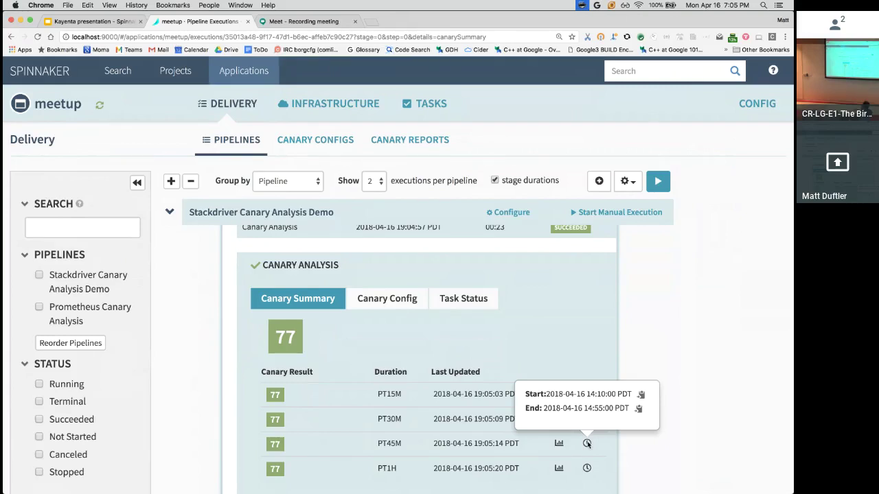
{"action": "scroll", "coordinate": [278, 317], "scroll_direction": "down", "scroll_amount": 2}
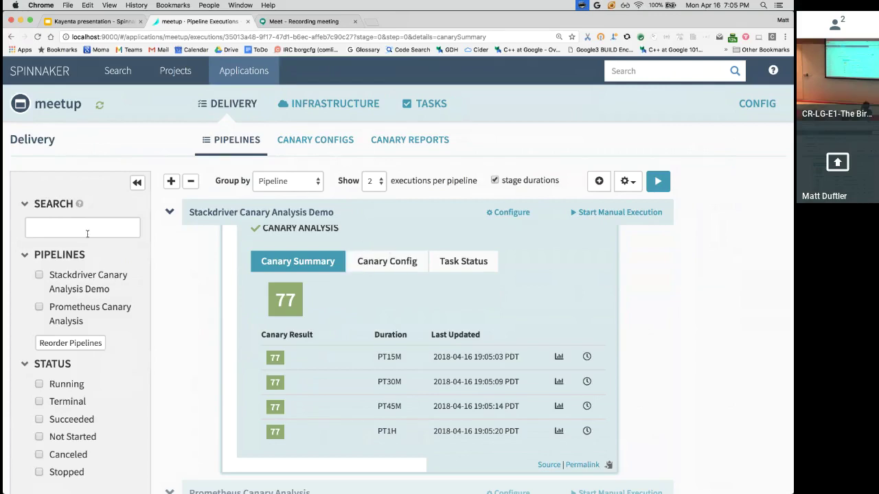
Review the metric group weights in the scoring section of DemoStackdriverCanaryConfig, singling out the Net Group weight
{"action": "left_click", "coordinate": [320, 140]}
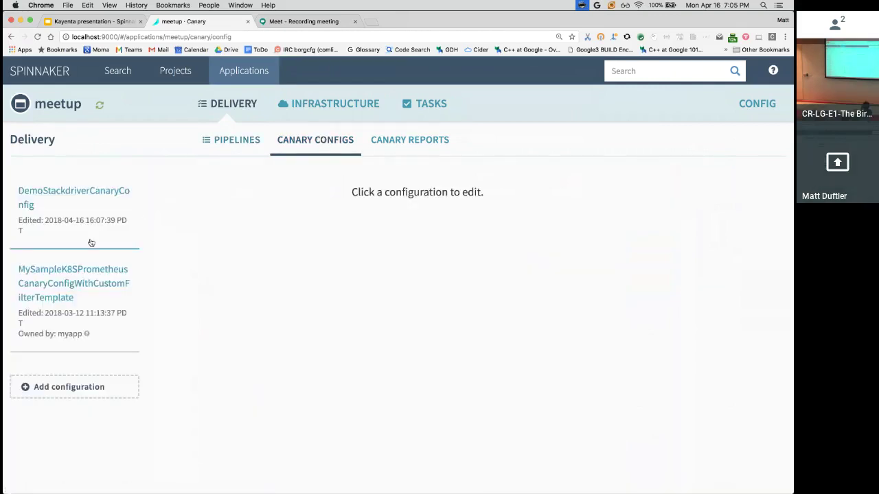
{"action": "left_click", "coordinate": [110, 195]}
{"action": "scroll", "coordinate": [399, 193], "scroll_direction": "down", "scroll_amount": 5}
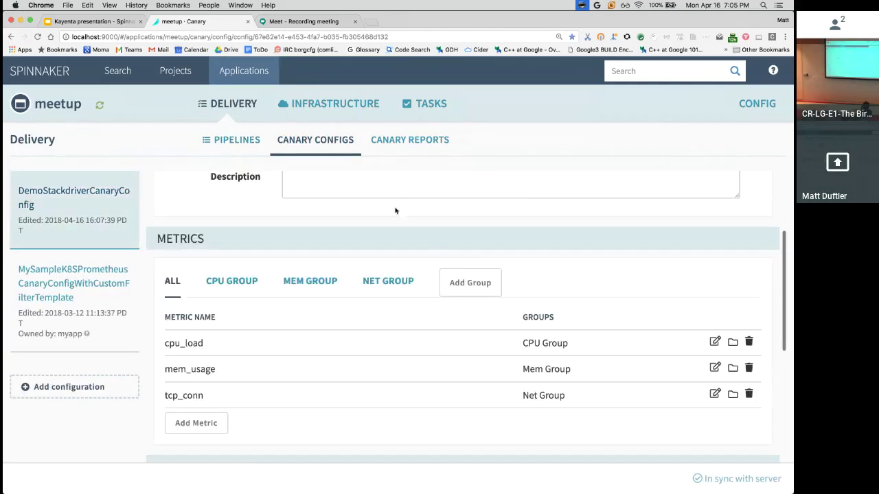
{"action": "scroll", "coordinate": [394, 373], "scroll_direction": "down", "scroll_amount": 5}
{"action": "double_click", "coordinate": [345, 422]}
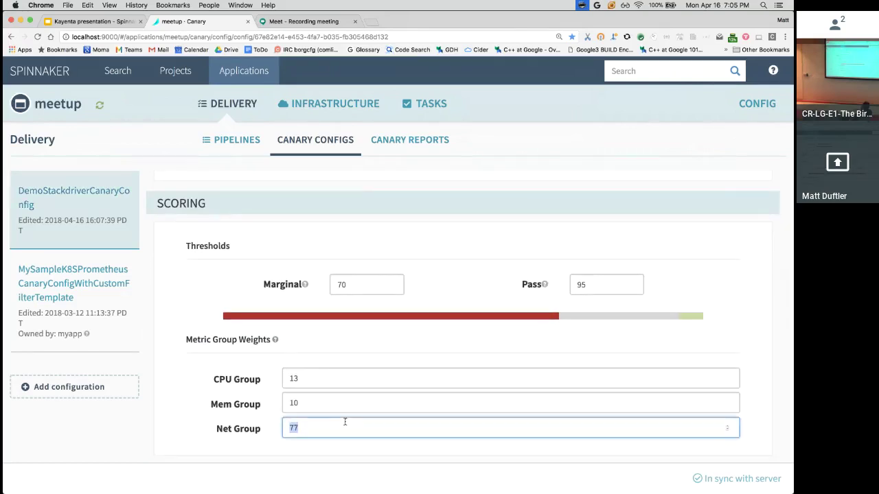
{"action": "key", "text": "Left"}
Return to the completed Stackdriver Canary Analysis Demo execution and open the canary report for its PT15M result
{"action": "left_click", "coordinate": [236, 145]}
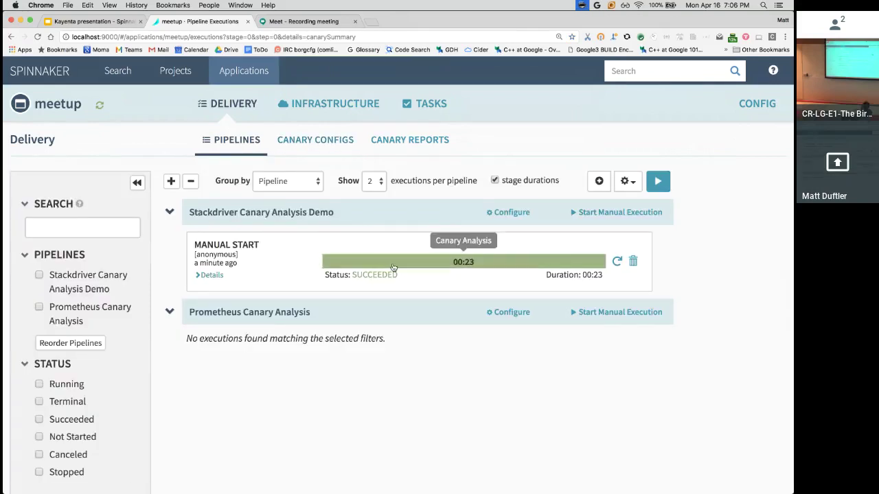
{"action": "left_click", "coordinate": [393, 249]}
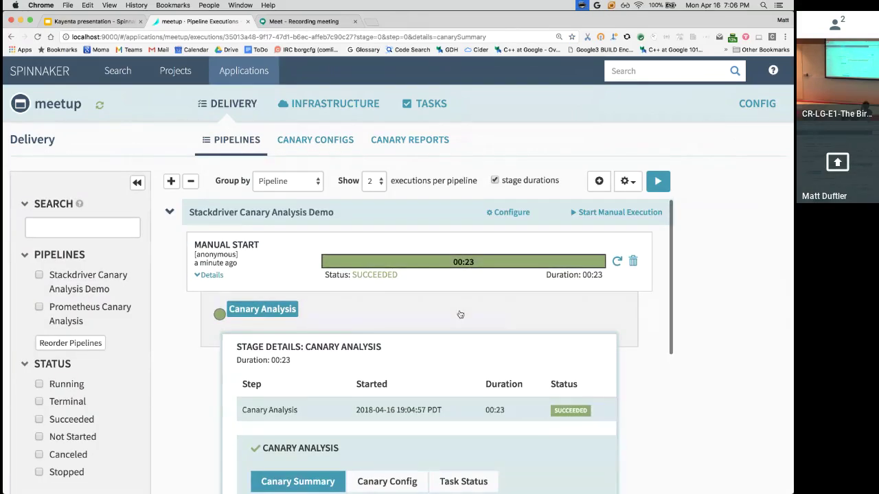
{"action": "key", "text": "ctrl+minus"}
{"action": "key", "text": "ctrl+minus"}
{"action": "scroll", "coordinate": [459, 314], "scroll_direction": "down", "scroll_amount": 3}
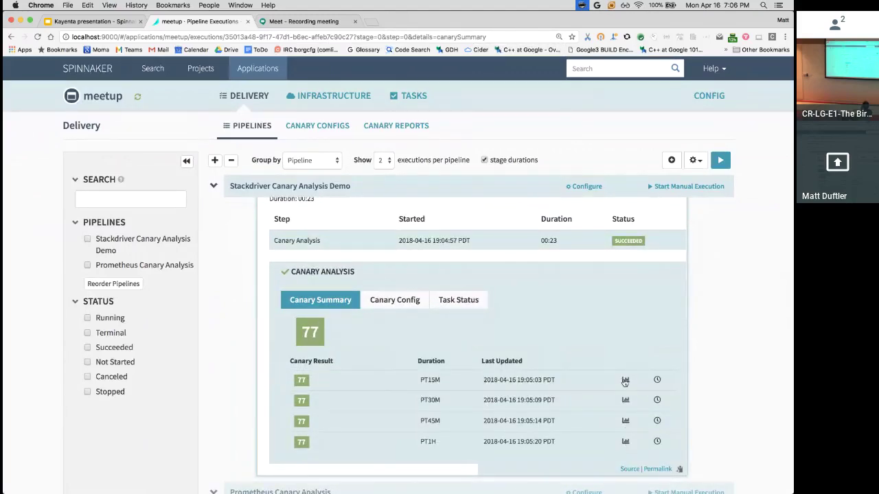
{"action": "left_click", "coordinate": [624, 380]}
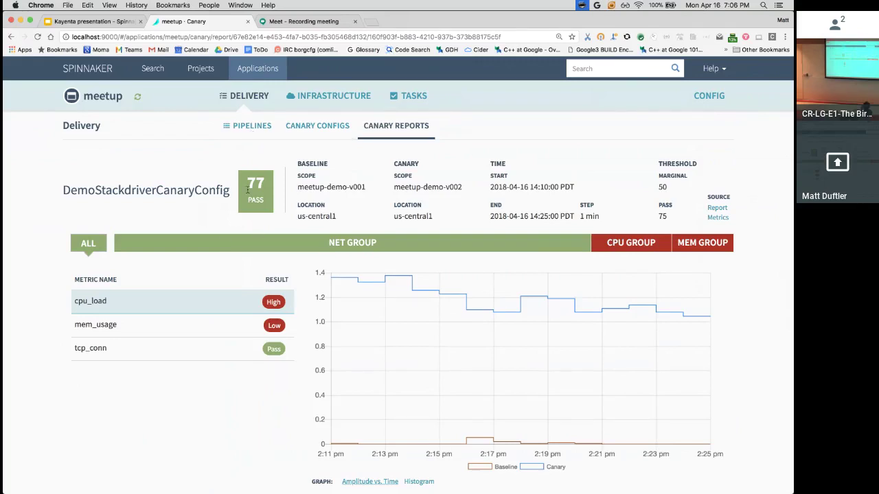
Compare the baseline and canary time graphs for mem_usage, tcp_conn and cpu_load in the report
{"action": "left_click", "coordinate": [167, 324]}
{"action": "left_click", "coordinate": [163, 347]}
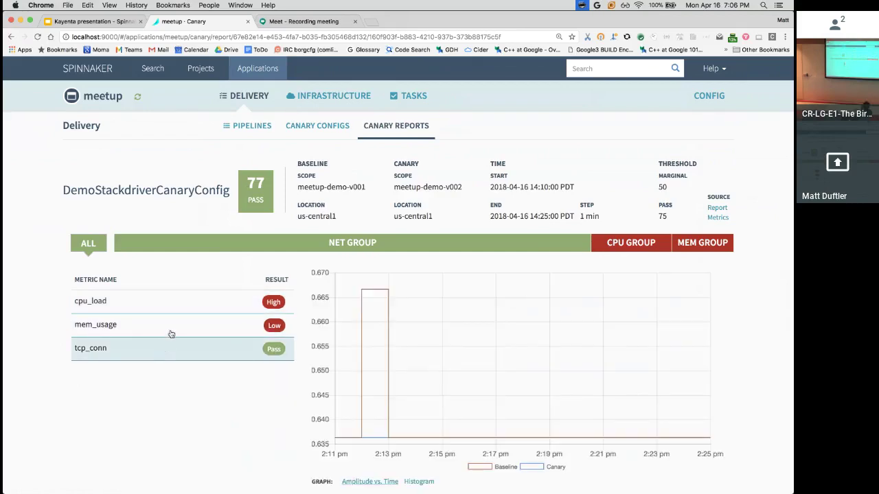
{"action": "left_click", "coordinate": [177, 327]}
{"action": "left_click", "coordinate": [195, 307]}
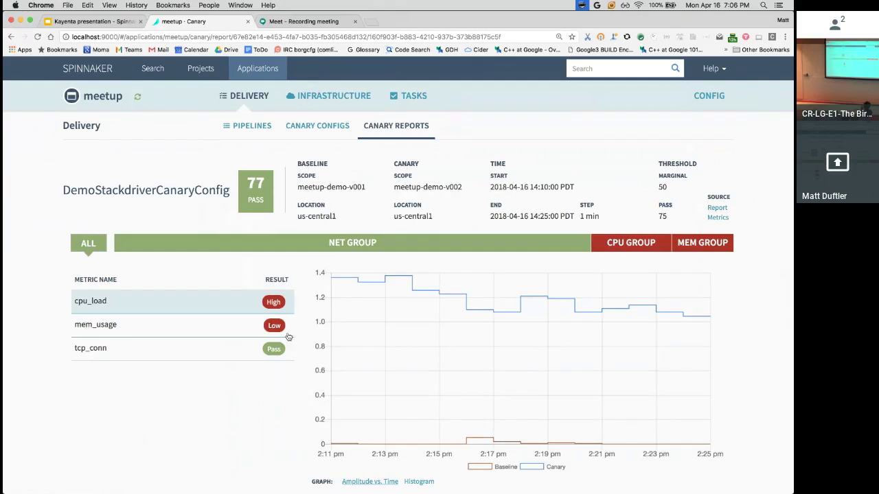
Switch the graph to Histogram, examine cpu_load's distribution and classification details, and view mem_usage and tcp_conn the same way
{"action": "left_click", "coordinate": [418, 481]}
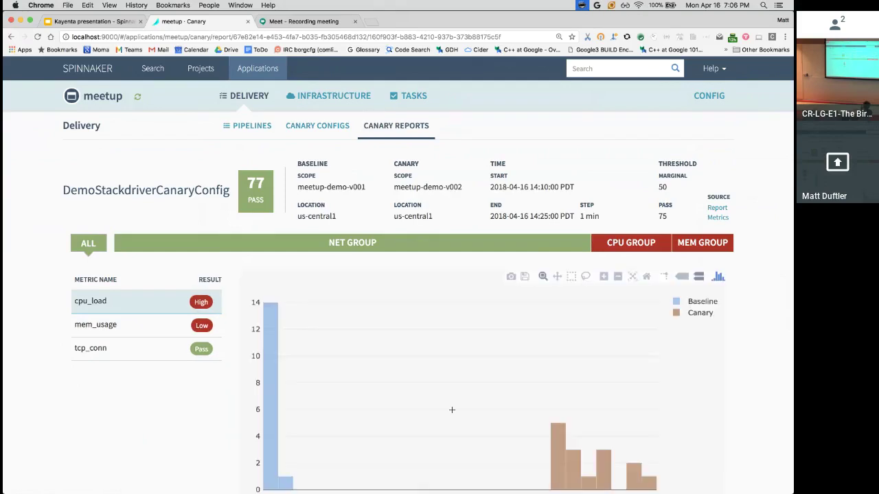
{"action": "scroll", "coordinate": [452, 396], "scroll_direction": "down", "scroll_amount": 4}
{"action": "scroll", "coordinate": [452, 397], "scroll_direction": "up", "scroll_amount": 3}
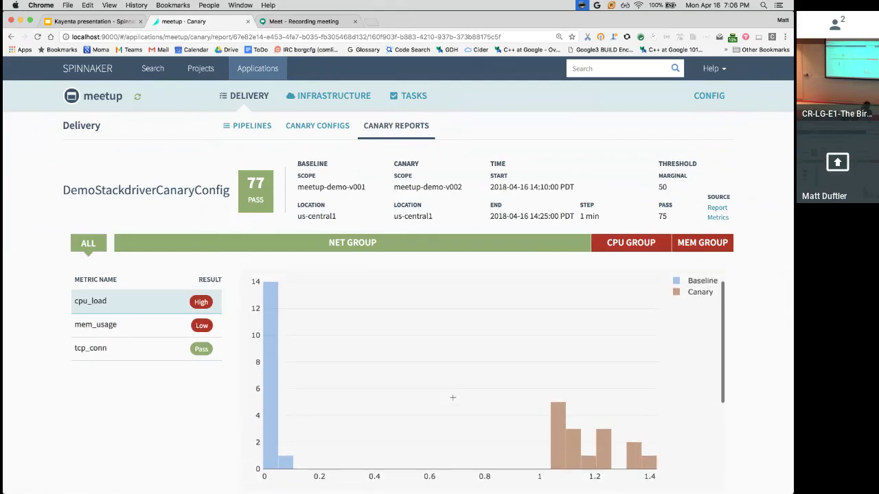
{"action": "scroll", "coordinate": [452, 397], "scroll_direction": "down", "scroll_amount": 3}
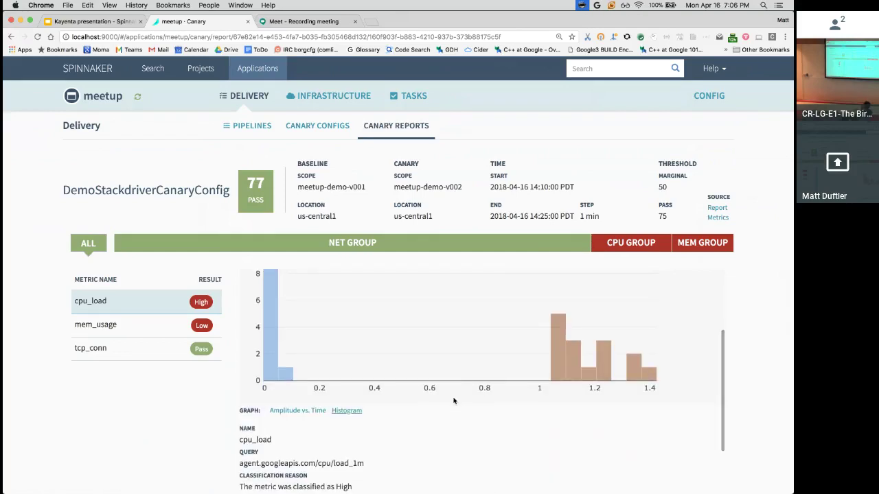
{"action": "key", "text": "super+minus"}
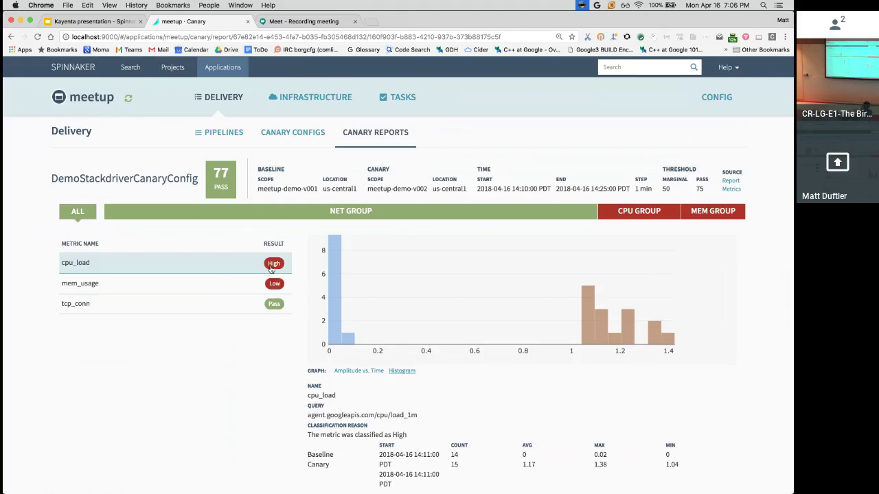
{"action": "left_click", "coordinate": [233, 284]}
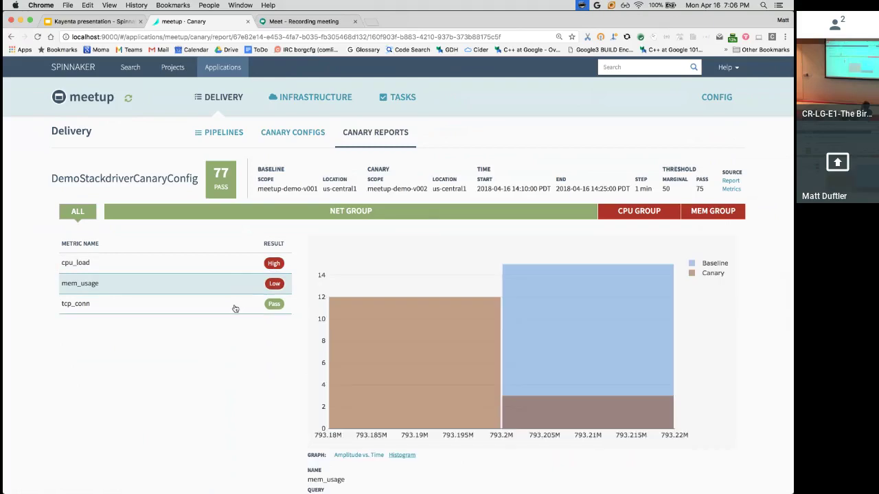
{"action": "left_click", "coordinate": [233, 306]}
Filter the report's metrics by Net Group, CPU Group and Mem Group in turn, and show all metrics again
{"action": "left_click", "coordinate": [455, 216]}
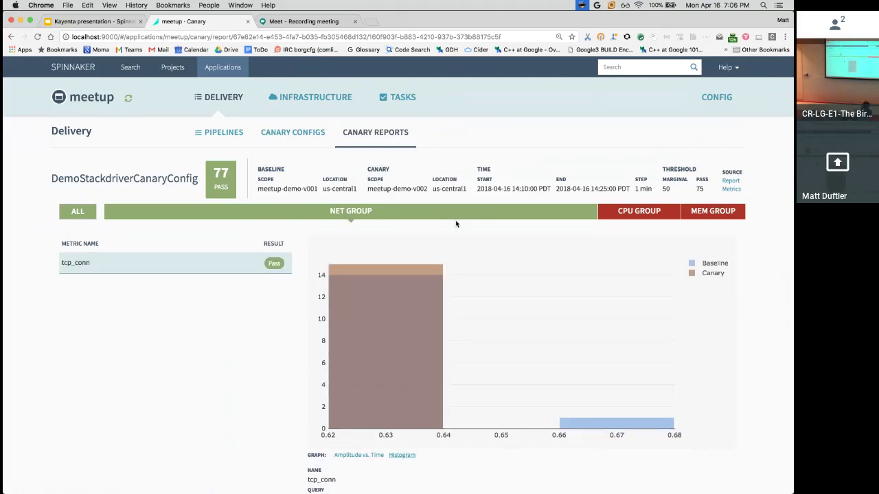
{"action": "left_click", "coordinate": [638, 217]}
{"action": "left_click", "coordinate": [703, 214]}
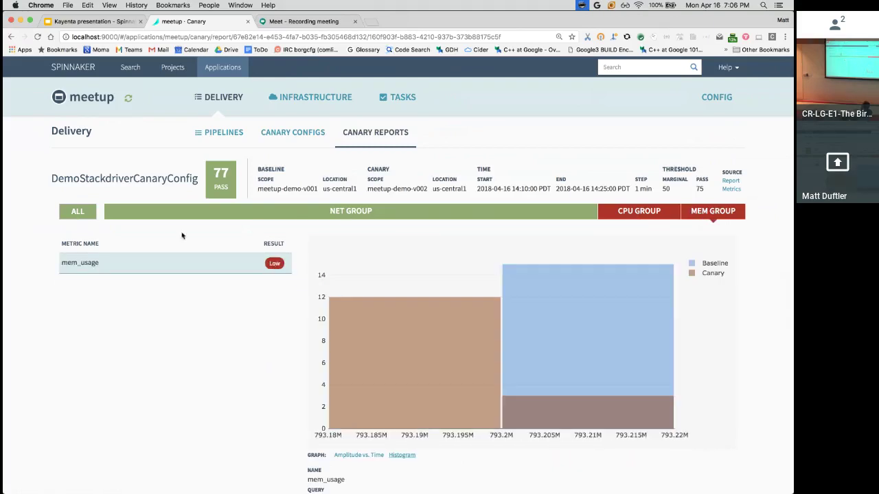
{"action": "left_click", "coordinate": [77, 214]}
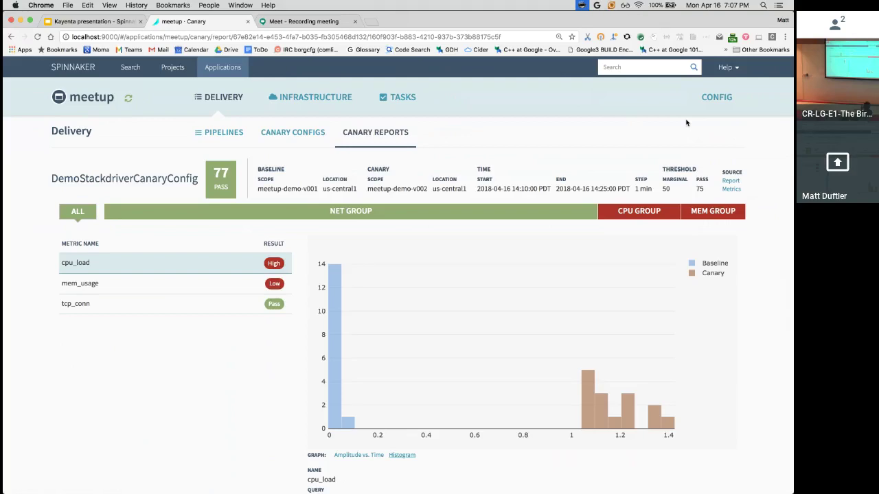
Open the report's JSON source, examine its scopes, thresholds, canary config, group scores and per-metric results, and close it
{"action": "left_click", "coordinate": [731, 181]}
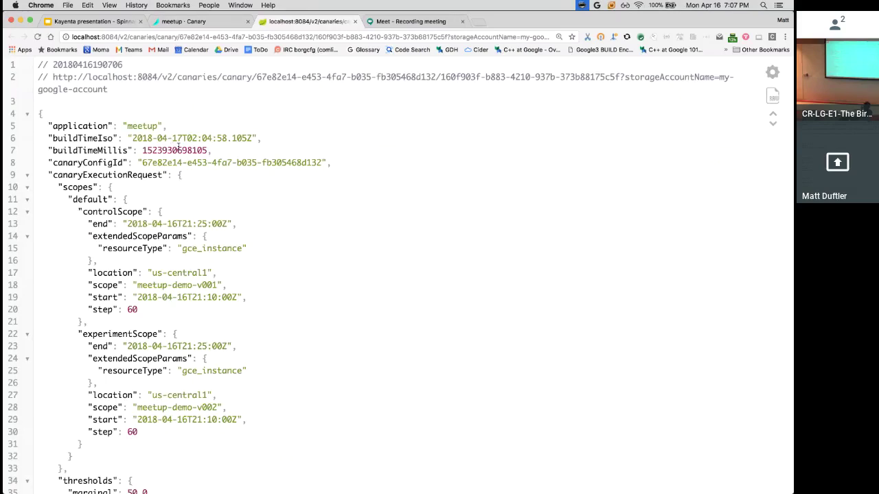
{"action": "scroll", "coordinate": [178, 147], "scroll_direction": "down", "scroll_amount": 2}
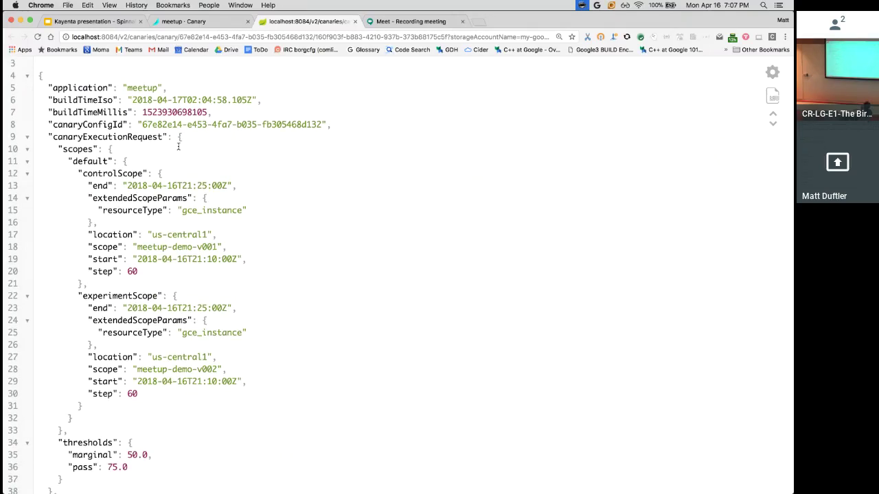
{"action": "scroll", "coordinate": [144, 268], "scroll_direction": "down", "scroll_amount": 10}
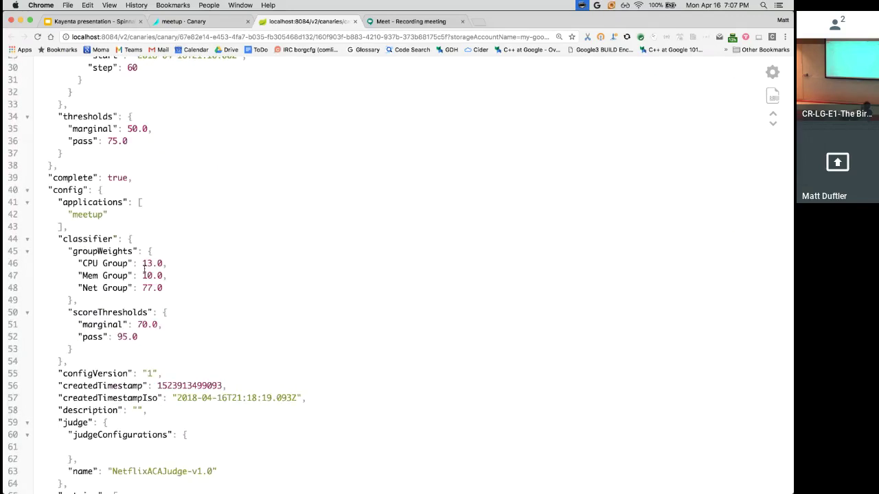
{"action": "scroll", "coordinate": [144, 268], "scroll_direction": "down", "scroll_amount": 9}
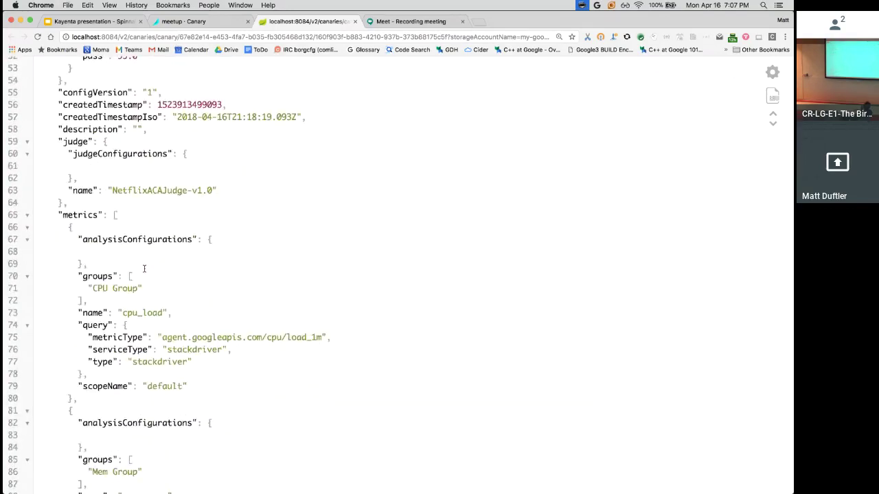
{"action": "scroll", "coordinate": [144, 268], "scroll_direction": "down", "scroll_amount": 15}
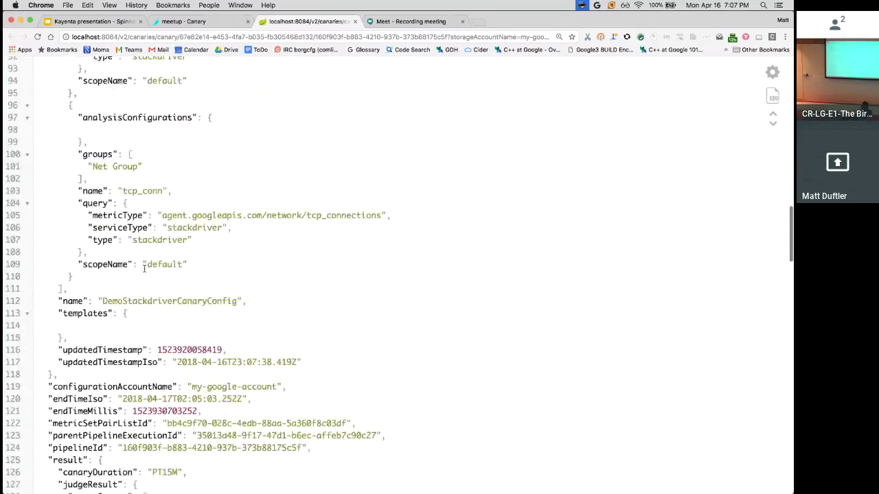
{"action": "scroll", "coordinate": [144, 268], "scroll_direction": "down", "scroll_amount": 8}
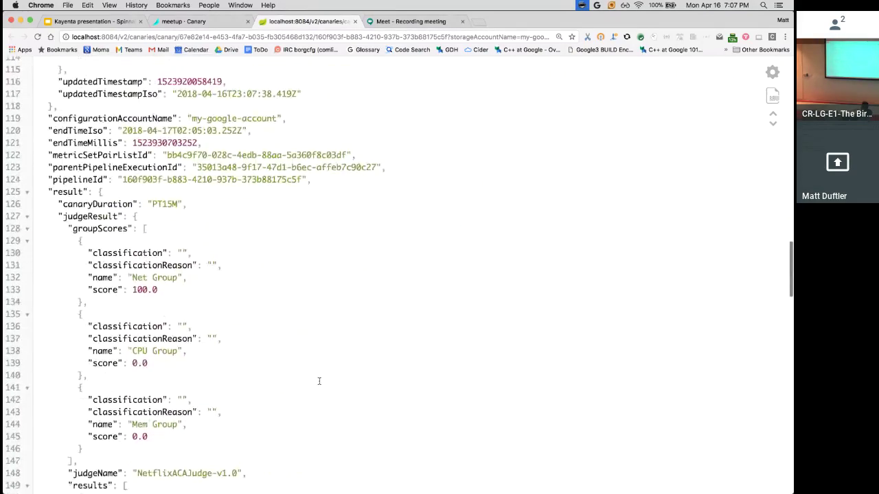
{"action": "scroll", "coordinate": [318, 381], "scroll_direction": "down", "scroll_amount": 20}
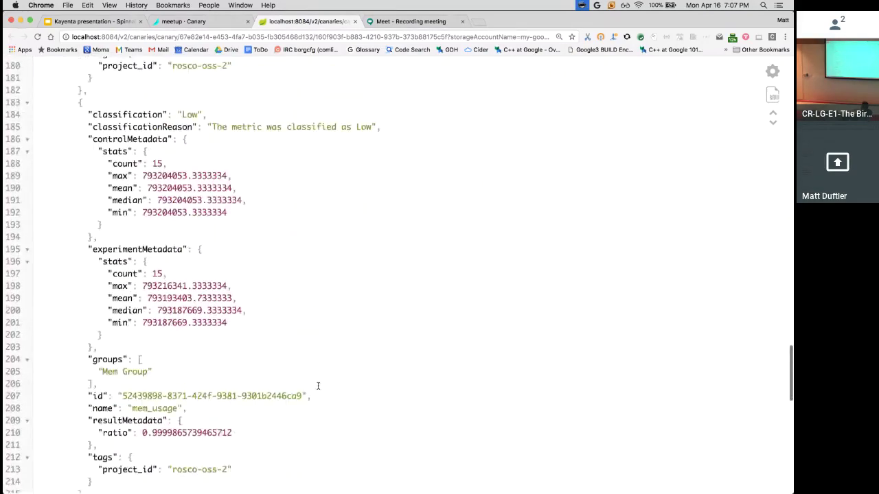
{"action": "scroll", "coordinate": [318, 386], "scroll_direction": "down", "scroll_amount": 2}
{"action": "scroll", "coordinate": [318, 386], "scroll_direction": "down", "scroll_amount": 10}
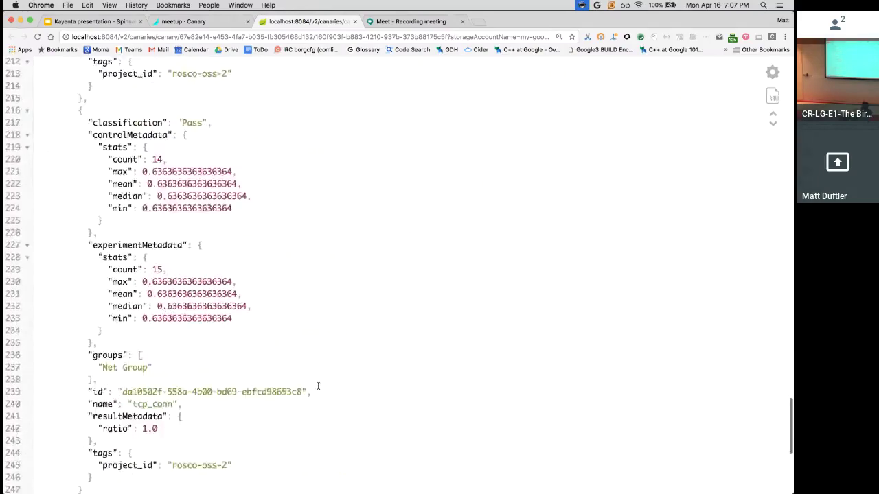
{"action": "key", "text": "super+w"}
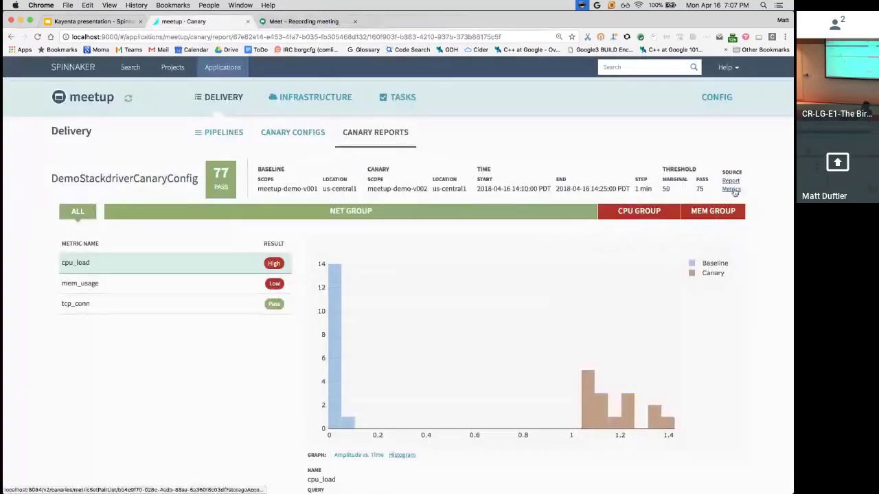
Open the JSON source of the report's metrics and examine the control and experiment values of the first metric
{"action": "left_click", "coordinate": [731, 189]}
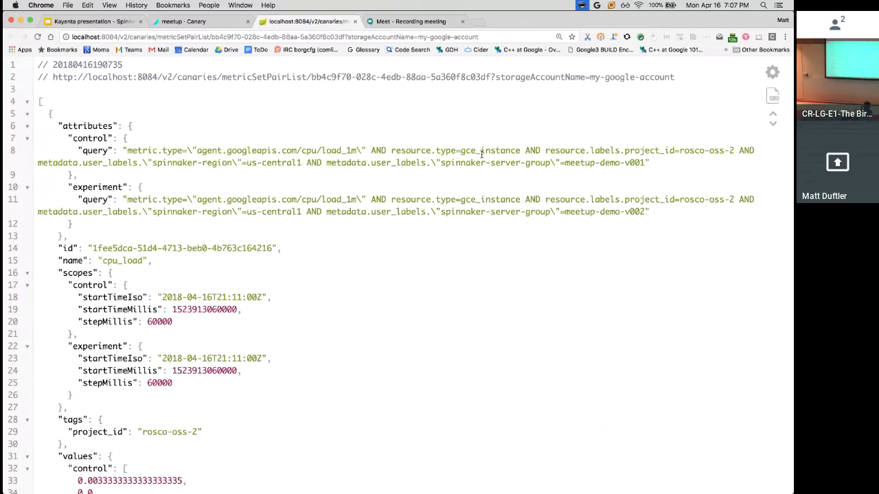
{"action": "scroll", "coordinate": [349, 157], "scroll_direction": "down", "scroll_amount": 10}
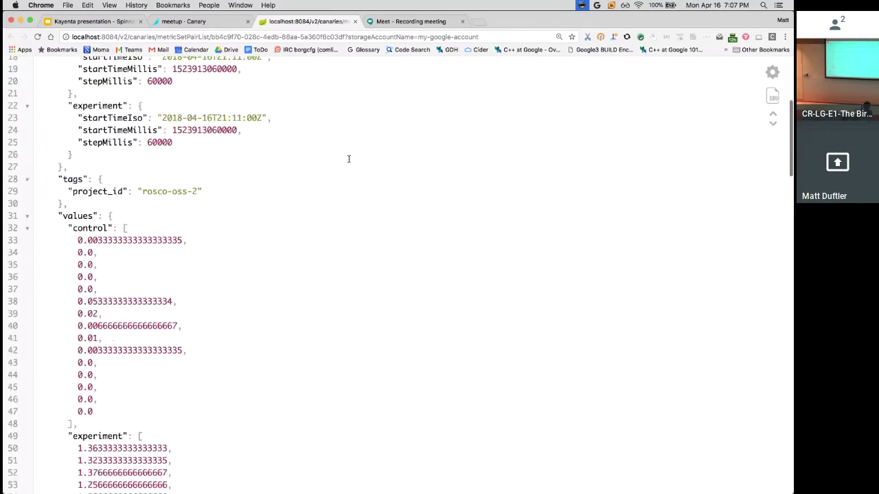
{"action": "scroll", "coordinate": [349, 159], "scroll_direction": "down", "scroll_amount": 2}
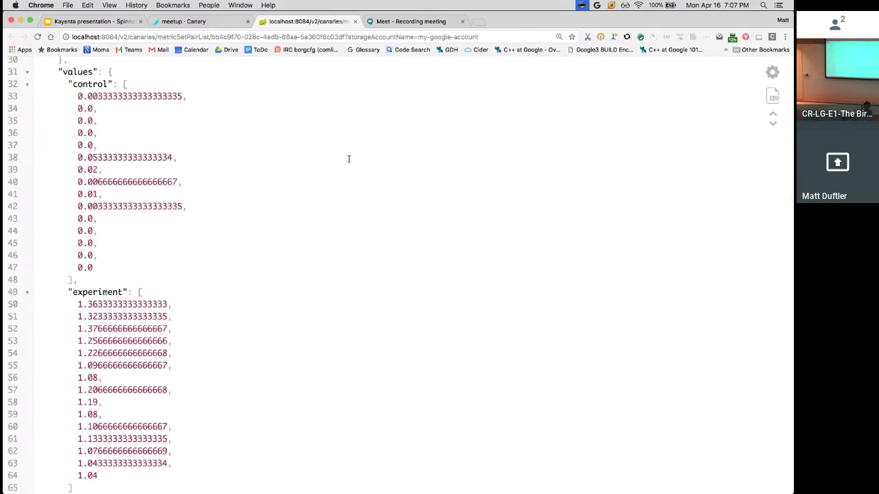
{"action": "double_click", "coordinate": [99, 85]}
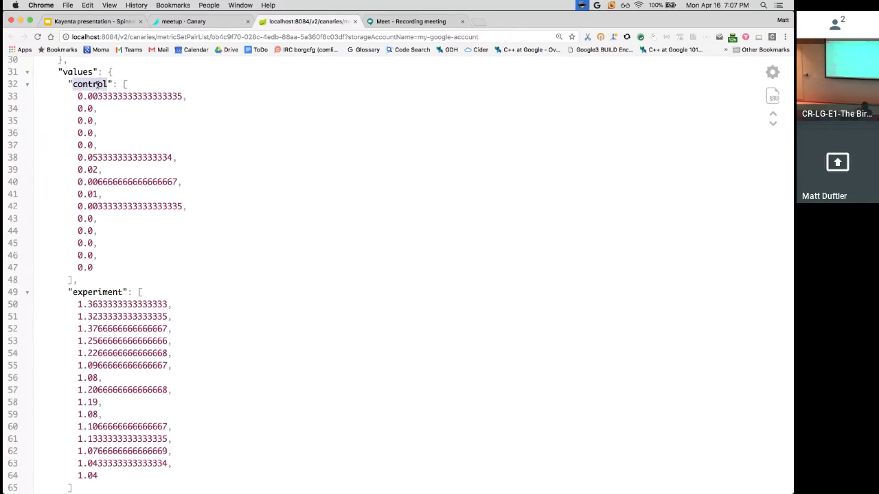
{"action": "double_click", "coordinate": [93, 292]}
Check the cpu_load metric's name and the load_1m metric type in its control and experiment queries
{"action": "scroll", "coordinate": [184, 291], "scroll_direction": "up", "scroll_amount": 6}
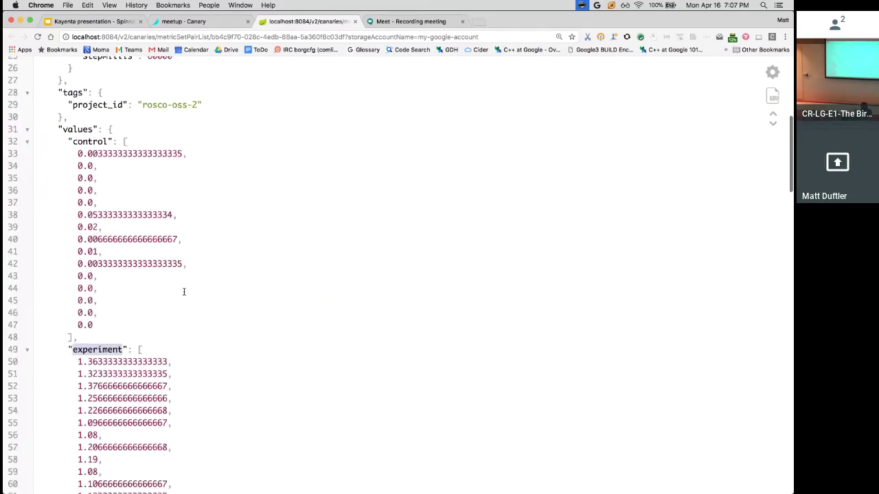
{"action": "scroll", "coordinate": [184, 291], "scroll_direction": "up", "scroll_amount": 5}
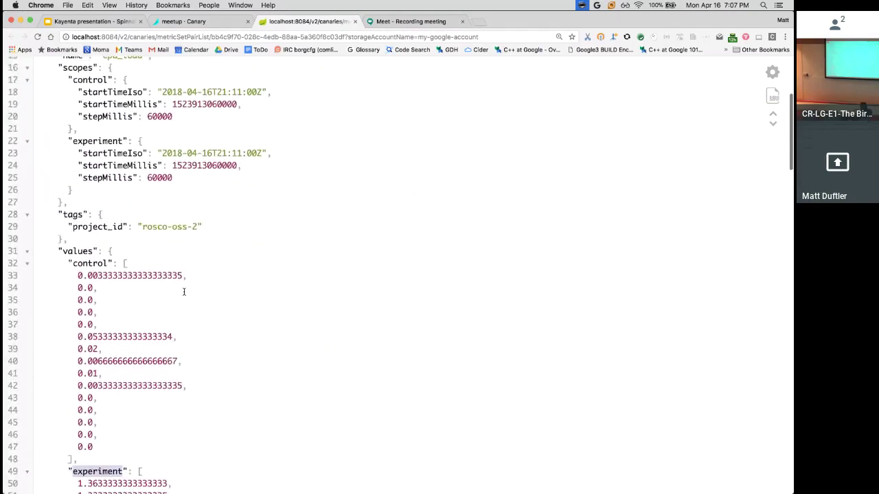
{"action": "double_click", "coordinate": [130, 181]}
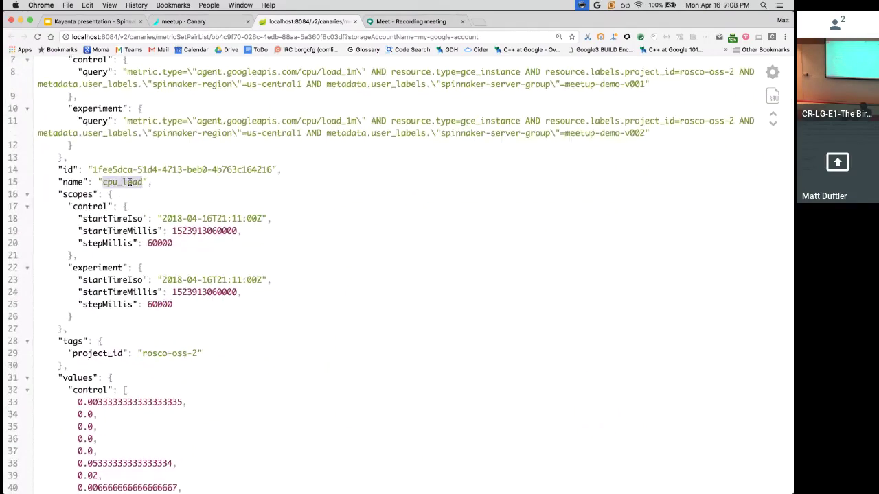
{"action": "double_click", "coordinate": [336, 120]}
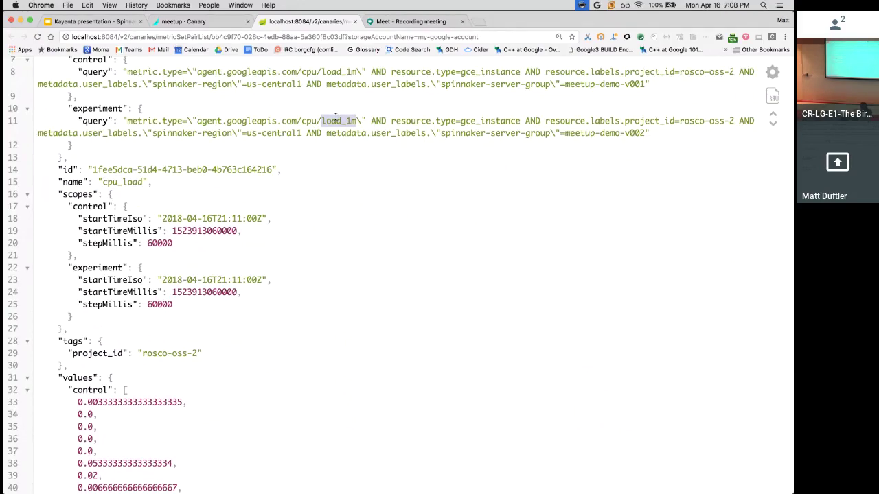
{"action": "scroll", "coordinate": [335, 117], "scroll_direction": "up", "scroll_amount": 1}
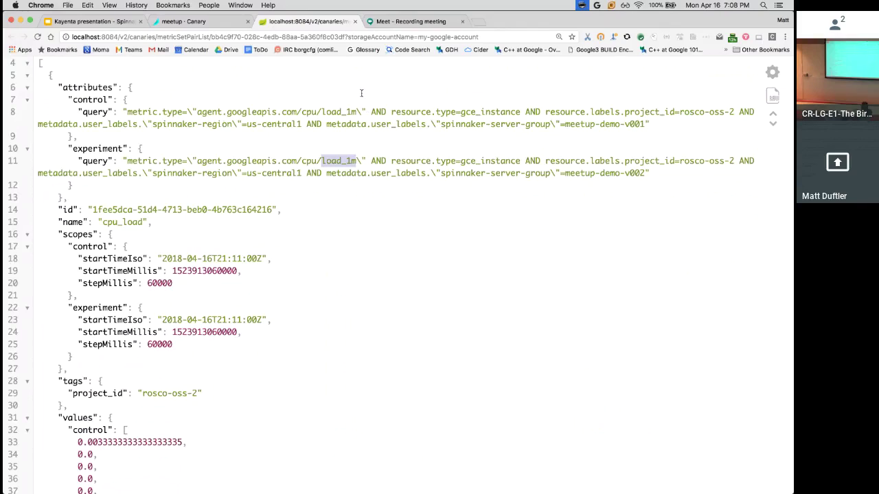
Check the resource type, user labels and server group versions in cpu_load's control and experiment queries
{"action": "double_click", "coordinate": [498, 112]}
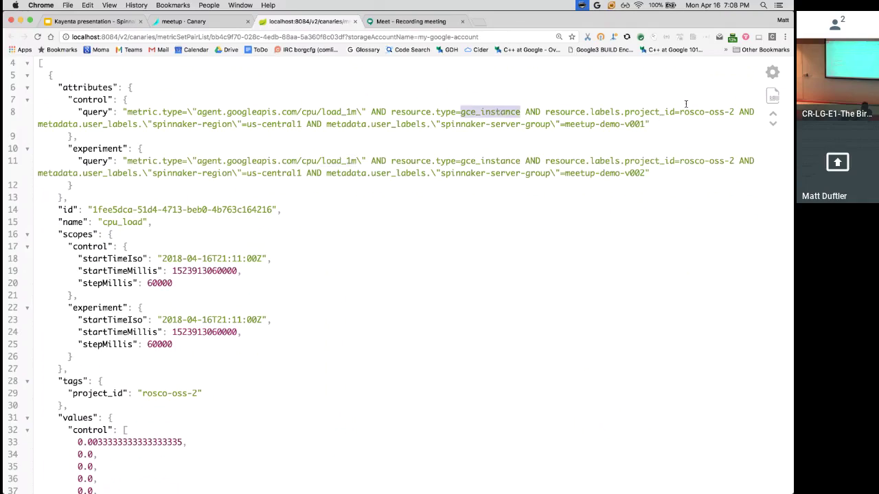
{"action": "double_click", "coordinate": [217, 124]}
{"action": "double_click", "coordinate": [397, 125]}
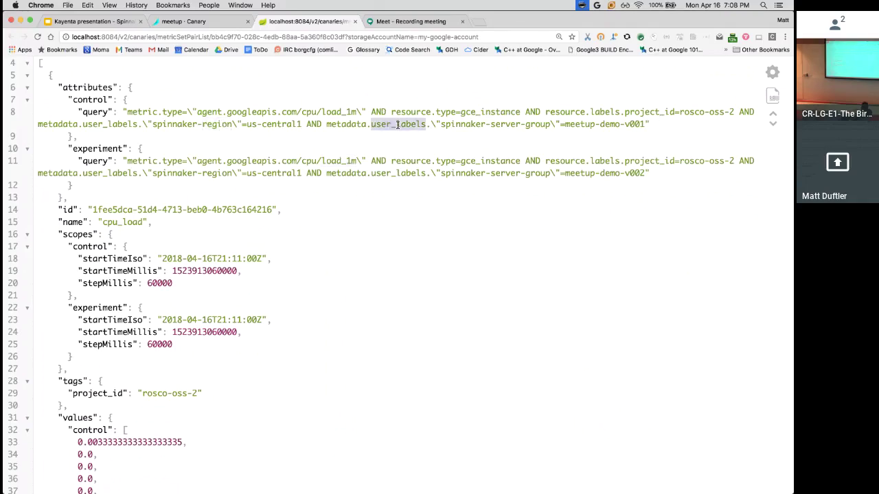
{"action": "double_click", "coordinate": [635, 123]}
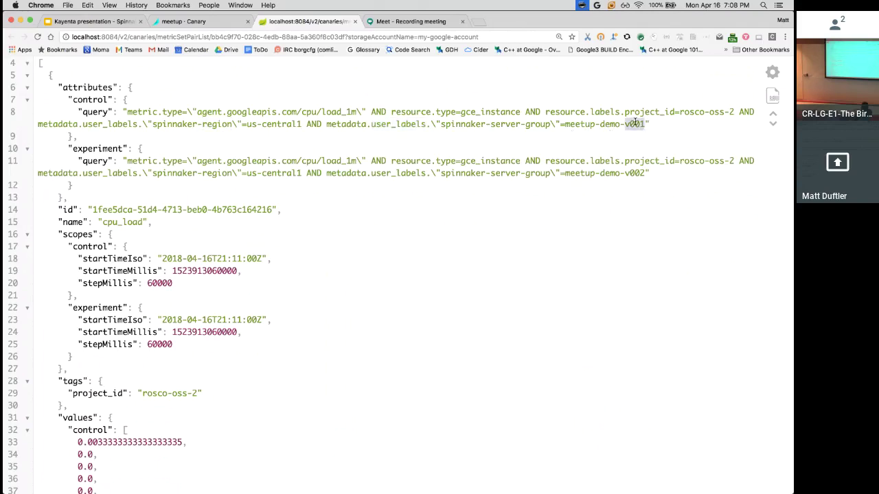
{"action": "double_click", "coordinate": [638, 174]}
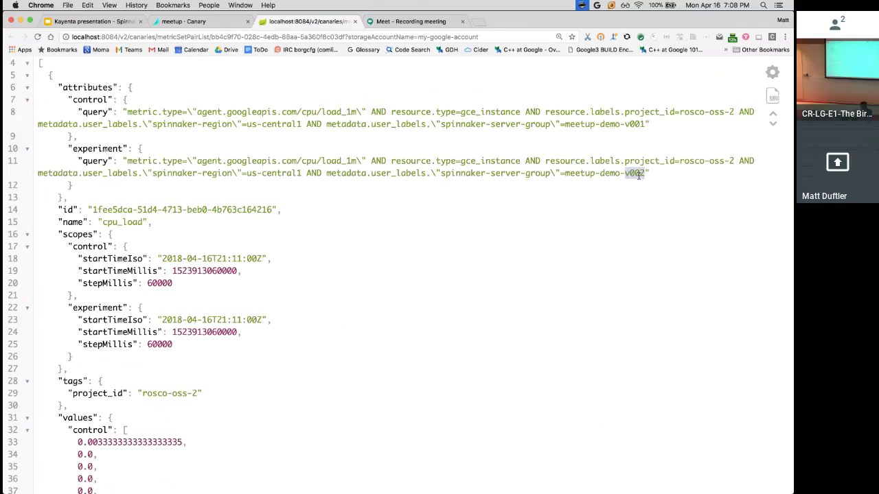
{"action": "double_click", "coordinate": [635, 125]}
{"action": "left_click", "coordinate": [640, 173]}
{"action": "double_click", "coordinate": [638, 173]}
Examine the remaining metrics' queries and values, including the memory_usage metric type, and close the metrics JSON
{"action": "scroll", "coordinate": [550, 221], "scroll_direction": "down", "scroll_amount": 3}
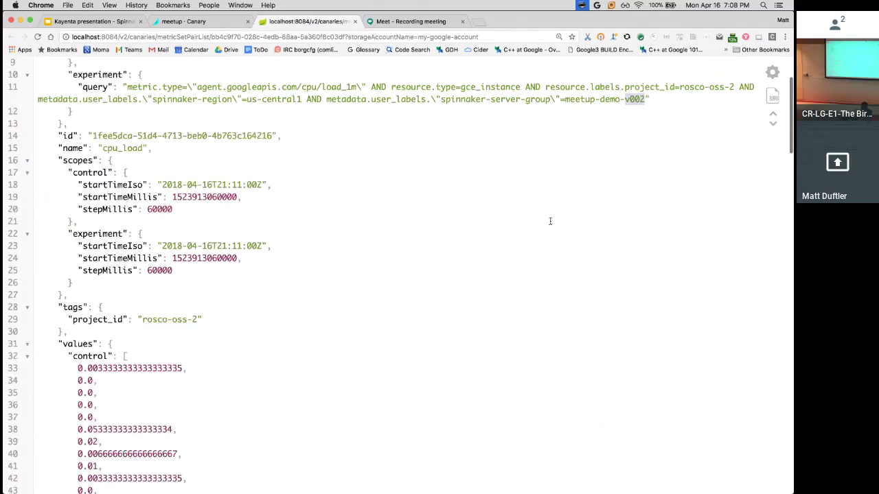
{"action": "scroll", "coordinate": [550, 221], "scroll_direction": "down", "scroll_amount": 10}
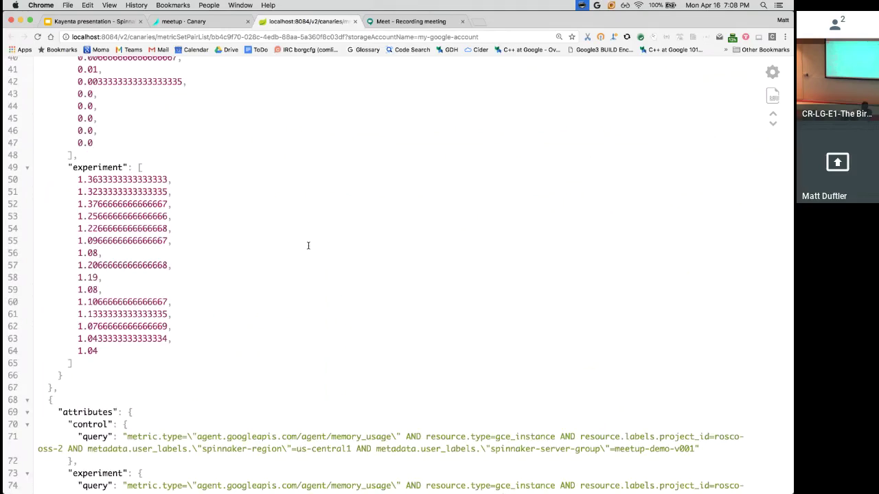
{"action": "scroll", "coordinate": [235, 191], "scroll_direction": "down", "scroll_amount": 6}
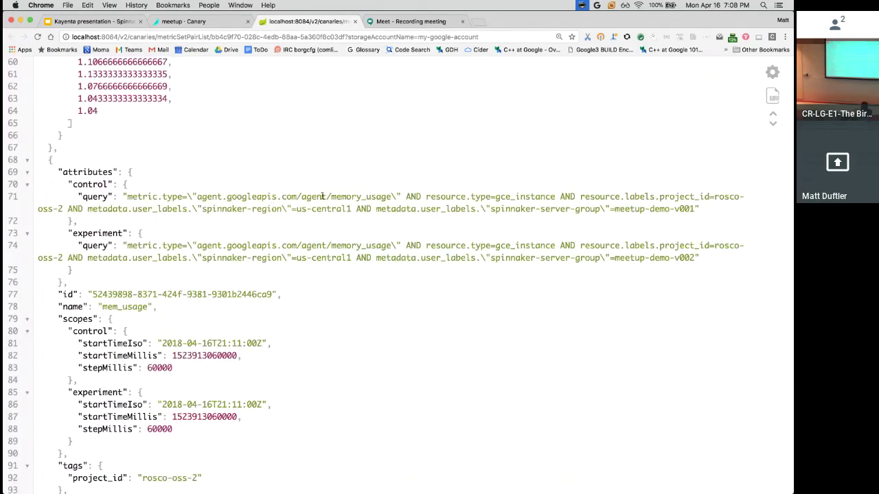
{"action": "double_click", "coordinate": [349, 197]}
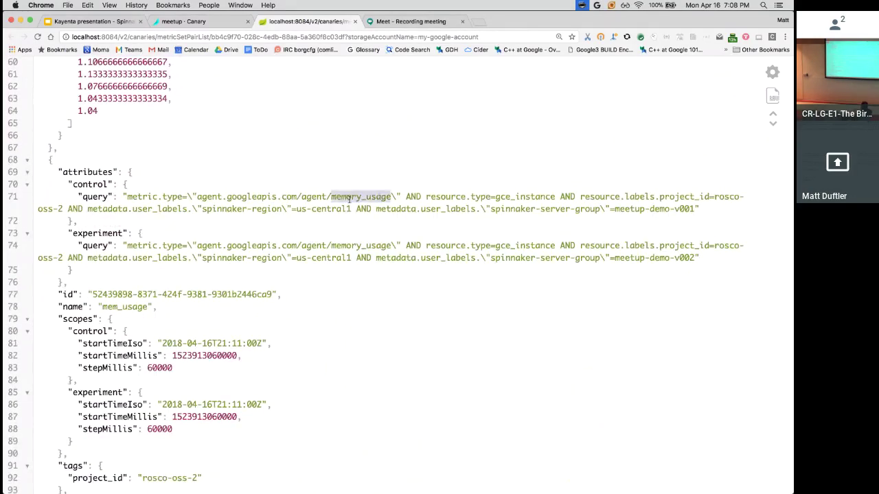
{"action": "scroll", "coordinate": [298, 243], "scroll_direction": "down", "scroll_amount": 6}
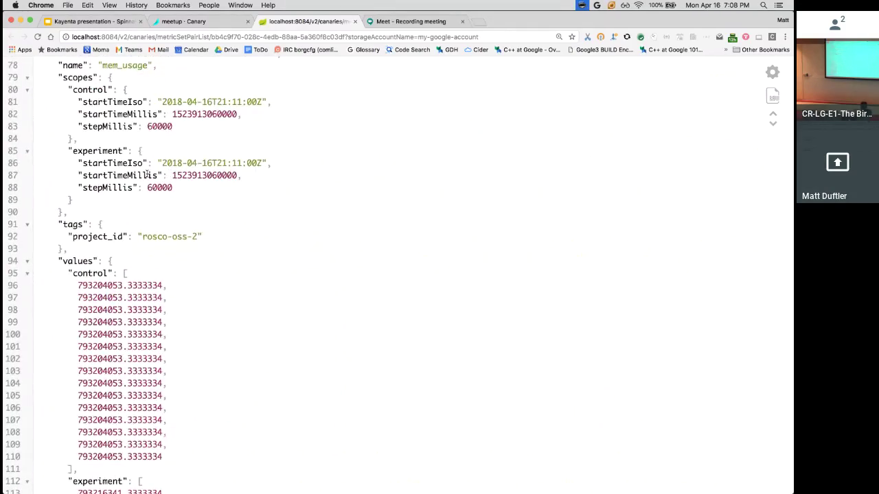
{"action": "scroll", "coordinate": [146, 174], "scroll_direction": "down", "scroll_amount": 5}
{"action": "scroll", "coordinate": [146, 173], "scroll_direction": "down", "scroll_amount": 5}
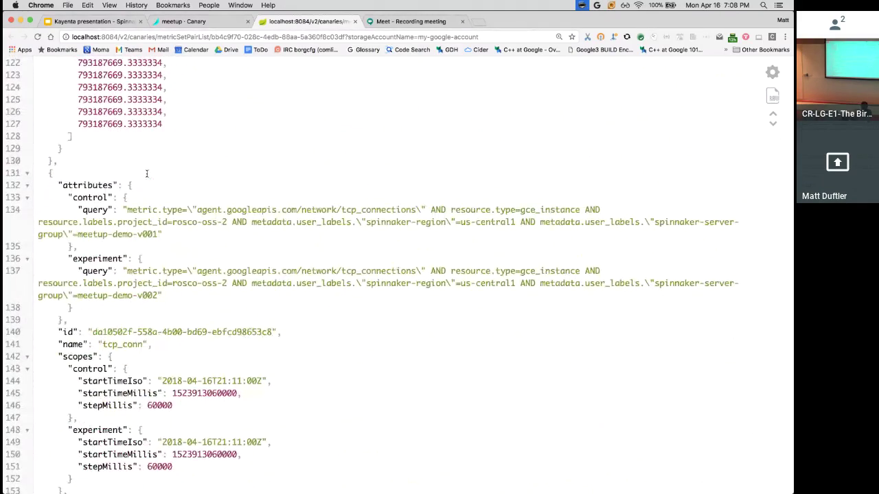
{"action": "key", "text": "super+w"}
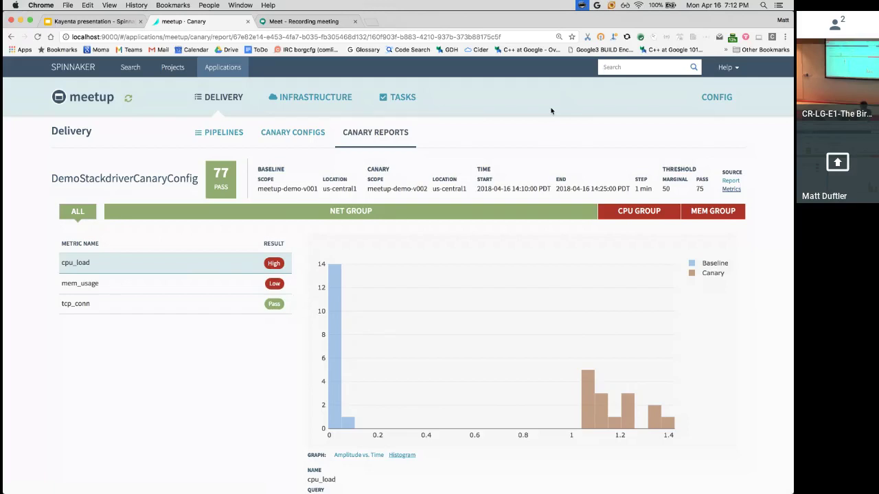
Go to the meetup application's canary configs and open MySamplePrometheusCanaryConfig to examine its settings
{"action": "mouse_move", "coordinate": [302, 103]}
{"action": "left_click", "coordinate": [303, 134]}
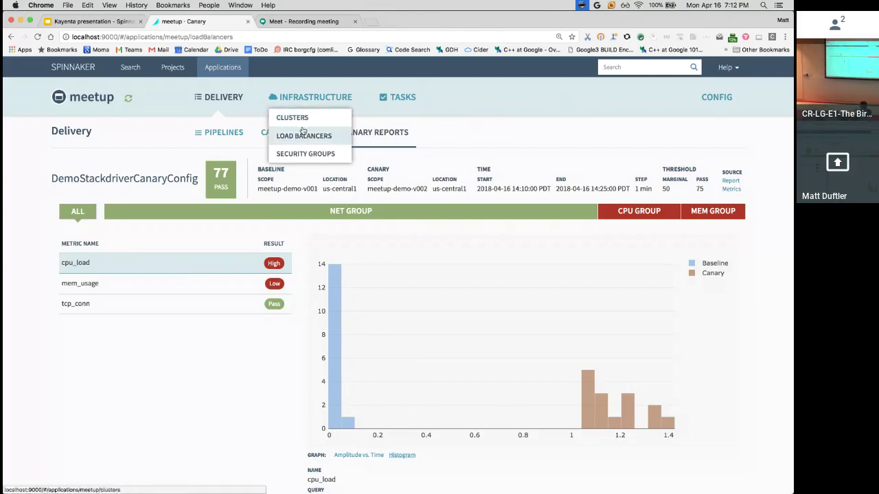
{"action": "mouse_move", "coordinate": [223, 99]}
{"action": "left_click", "coordinate": [233, 134]}
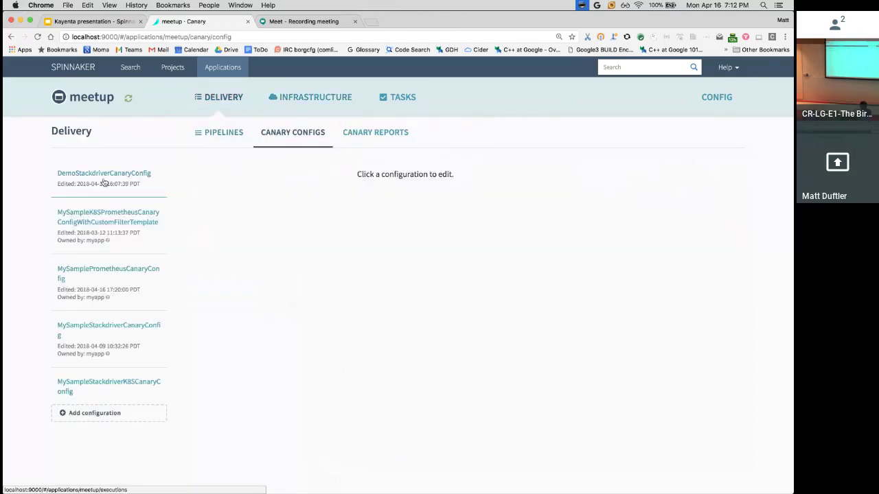
{"action": "left_click", "coordinate": [124, 271]}
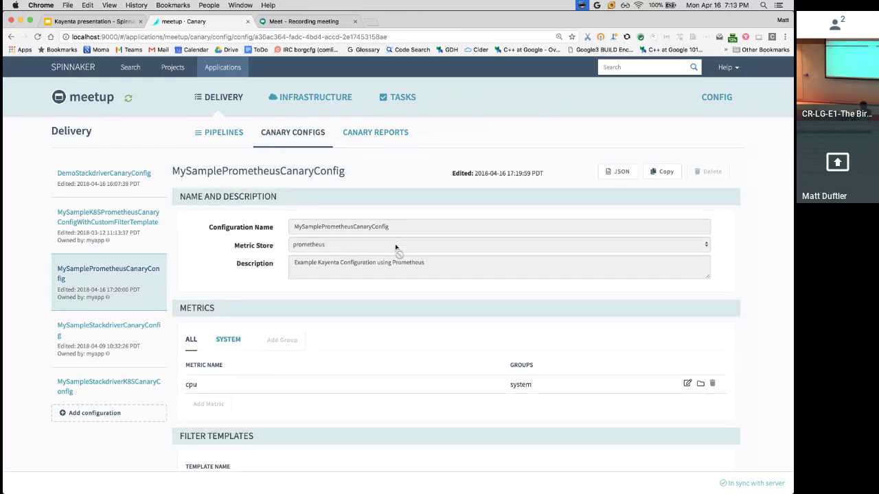
{"action": "scroll", "coordinate": [395, 247], "scroll_direction": "down", "scroll_amount": 1}
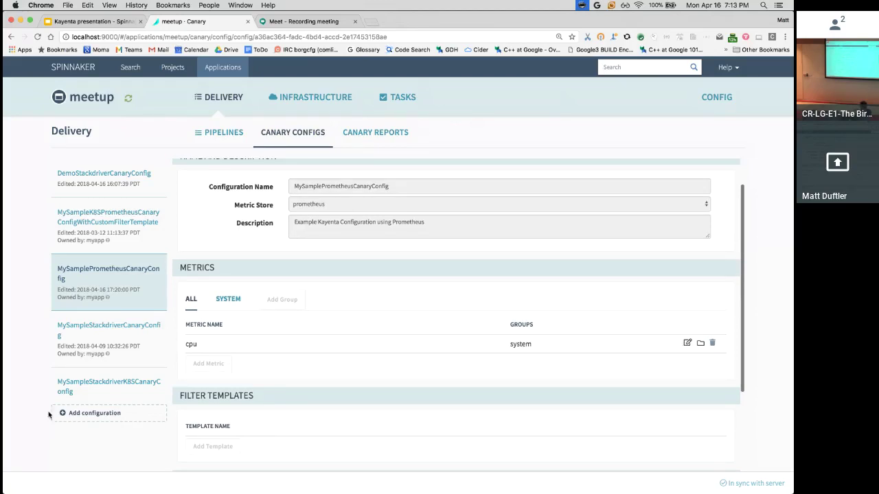
Start a new canary configuration named new-config-1-prom with prometheus as its metric store
{"action": "left_click", "coordinate": [77, 413]}
{"action": "left_click", "coordinate": [396, 187]}
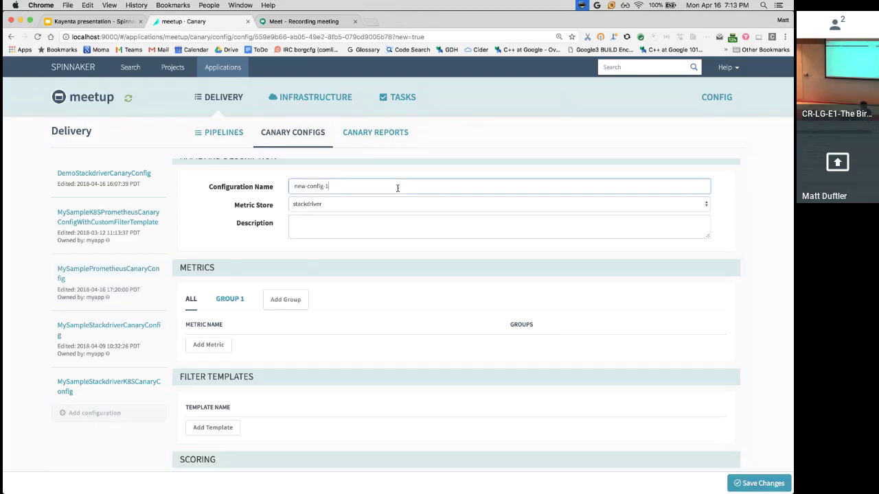
{"action": "type", "text": "-prom"}
{"action": "left_click", "coordinate": [619, 201]}
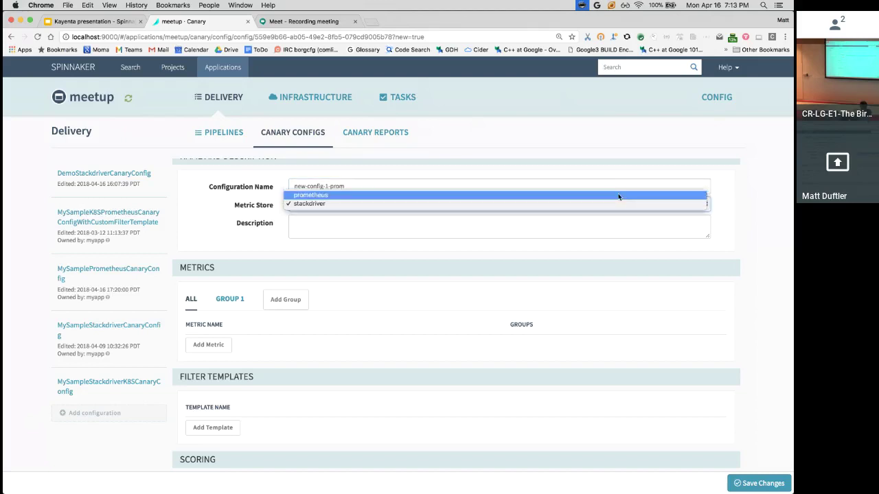
{"action": "left_click", "coordinate": [617, 197]}
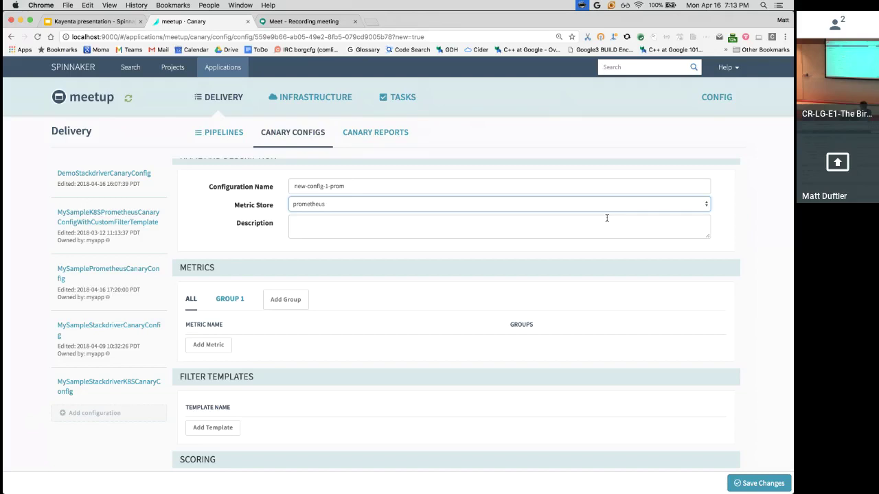
Start adding a metric to Group 1, search the metric names for cpu and mem, and cancel the metric
{"action": "key", "text": "super+equal"}
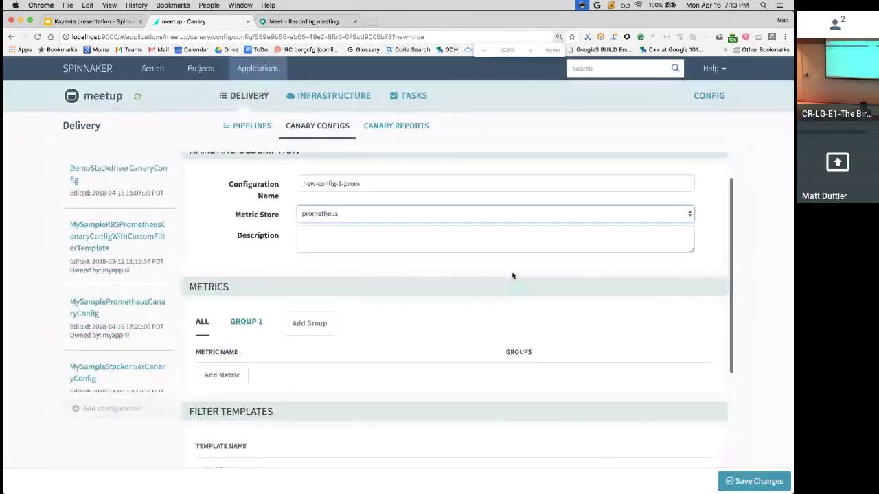
{"action": "scroll", "coordinate": [514, 272], "scroll_direction": "down", "scroll_amount": 2}
{"action": "left_click", "coordinate": [219, 309]}
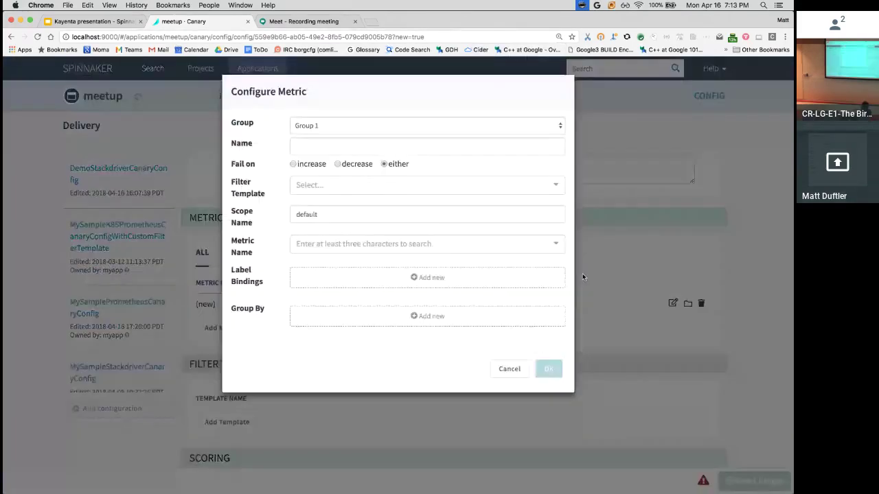
{"action": "left_click", "coordinate": [536, 242]}
{"action": "type", "text": "cpu"}
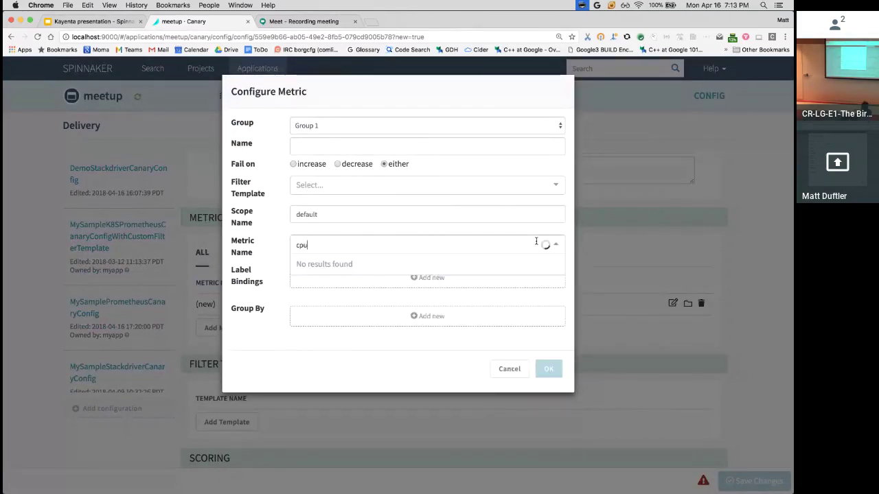
{"action": "key", "text": "BackSpace"}
{"action": "key", "text": "BackSpace"}
{"action": "type", "text": "mem"}
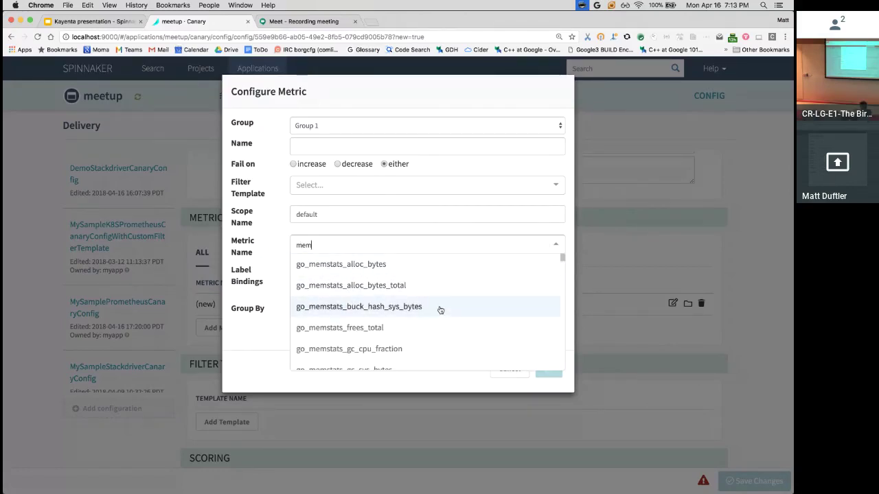
{"action": "left_click", "coordinate": [440, 310]}
{"action": "left_click", "coordinate": [511, 369]}
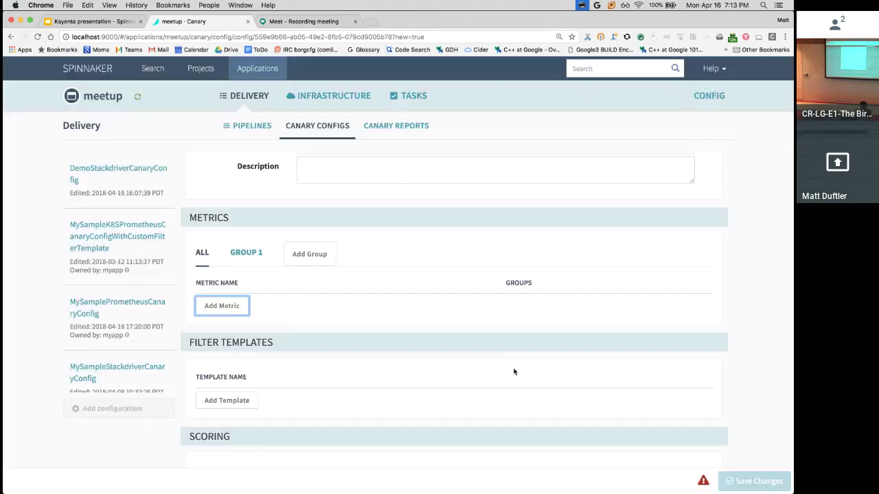
Discard the unsaved canary configuration and go to the application's pipelines
{"action": "left_click", "coordinate": [261, 130]}
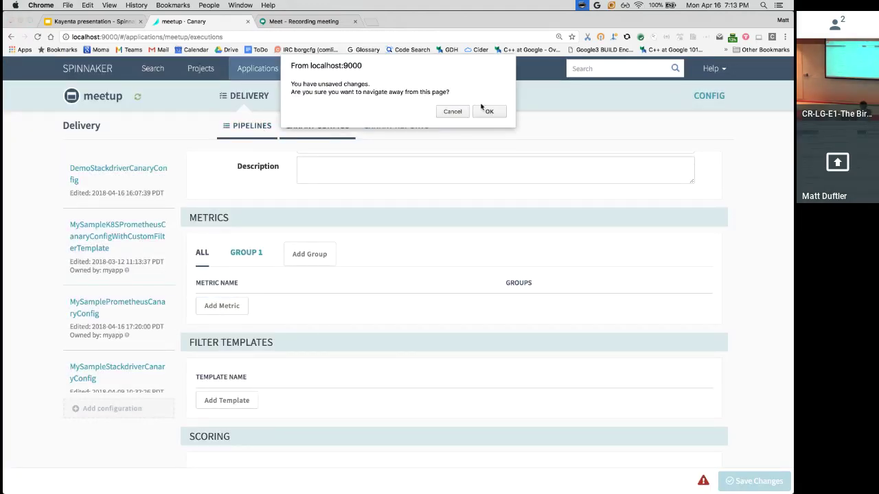
{"action": "left_click", "coordinate": [453, 112]}
{"action": "left_click", "coordinate": [243, 131]}
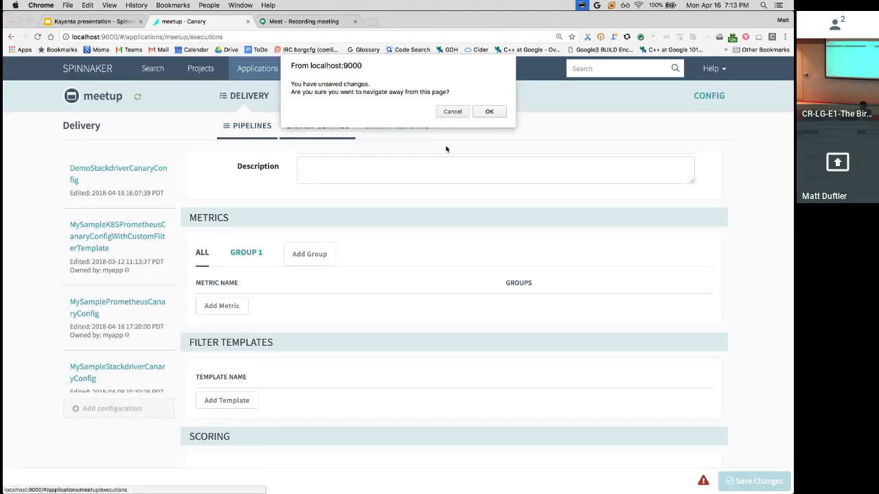
{"action": "left_click", "coordinate": [488, 112]}
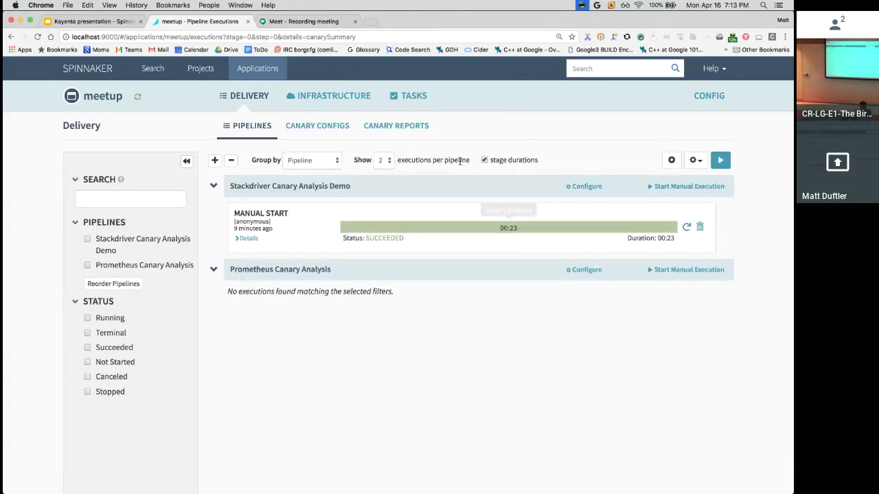
Open the Prometheus Canary Analysis pipeline's configuration and choose MySamplePrometheusCanaryConfig for its Canary Analysis stage
{"action": "left_click", "coordinate": [587, 270]}
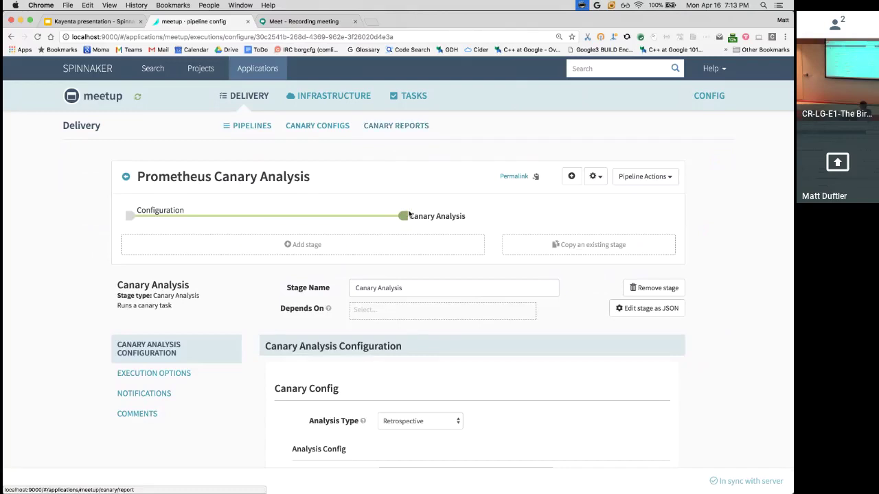
{"action": "scroll", "coordinate": [388, 240], "scroll_direction": "down", "scroll_amount": 5}
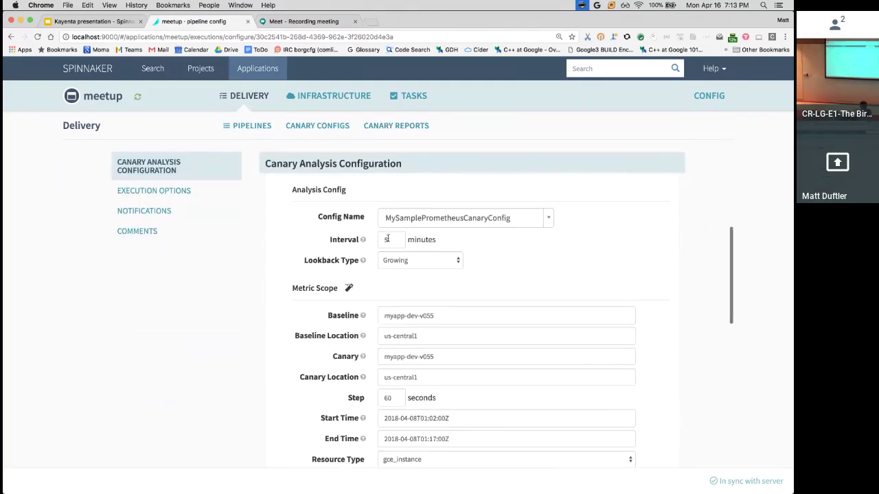
{"action": "scroll", "coordinate": [388, 240], "scroll_direction": "up", "scroll_amount": 1}
{"action": "left_click", "coordinate": [546, 237]}
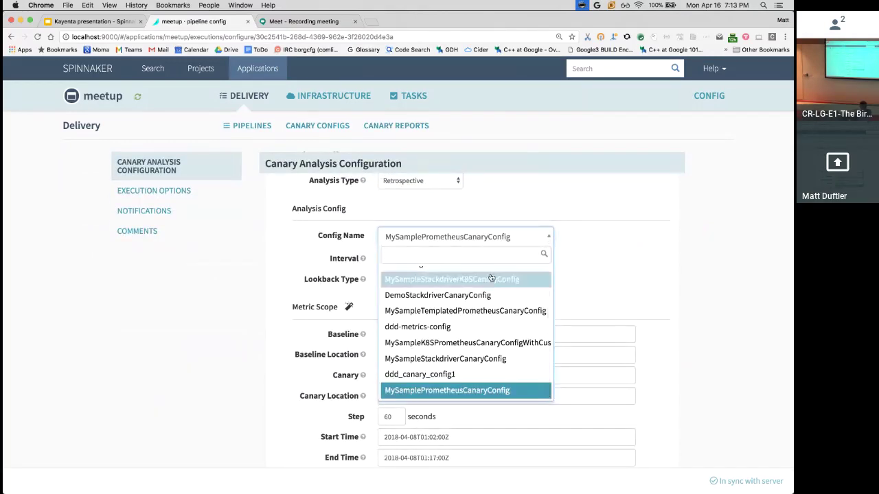
{"action": "left_click", "coordinate": [479, 391]}
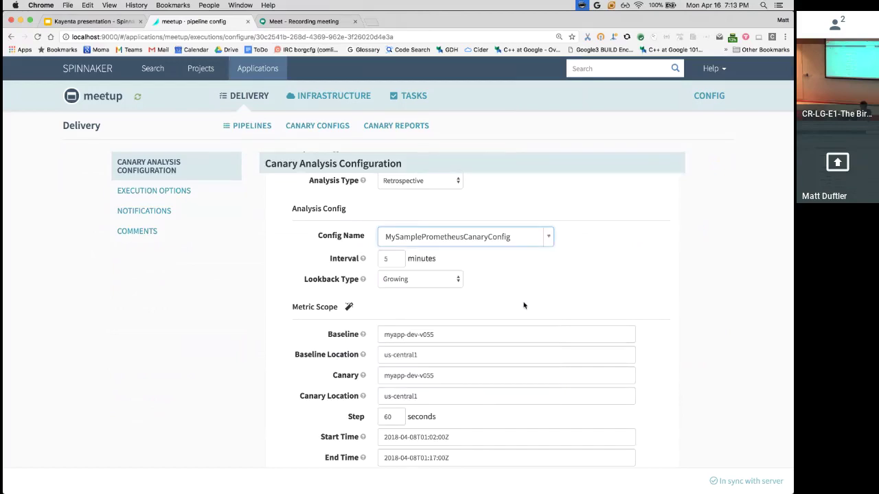
Examine the stage's baseline and canary scopes, time range and scoring thresholds, and return to the pipeline executions
{"action": "scroll", "coordinate": [523, 304], "scroll_direction": "down", "scroll_amount": 2}
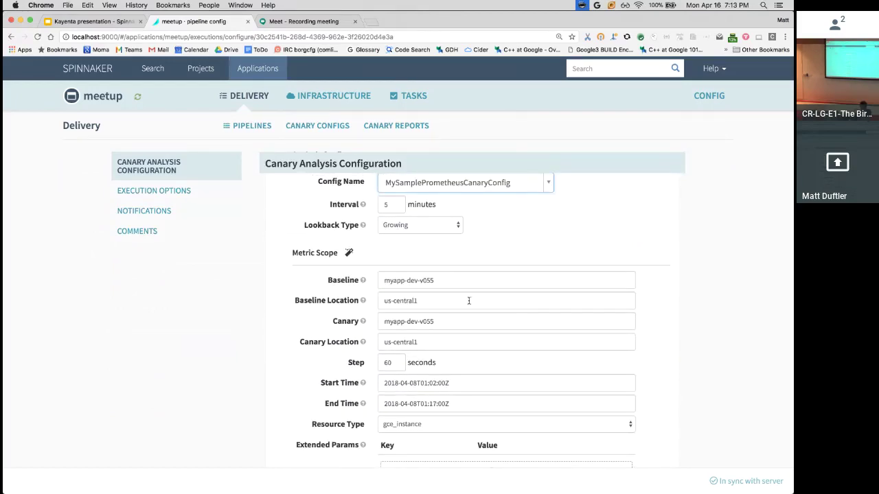
{"action": "left_click", "coordinate": [496, 282]}
{"action": "triple_click", "coordinate": [497, 282]}
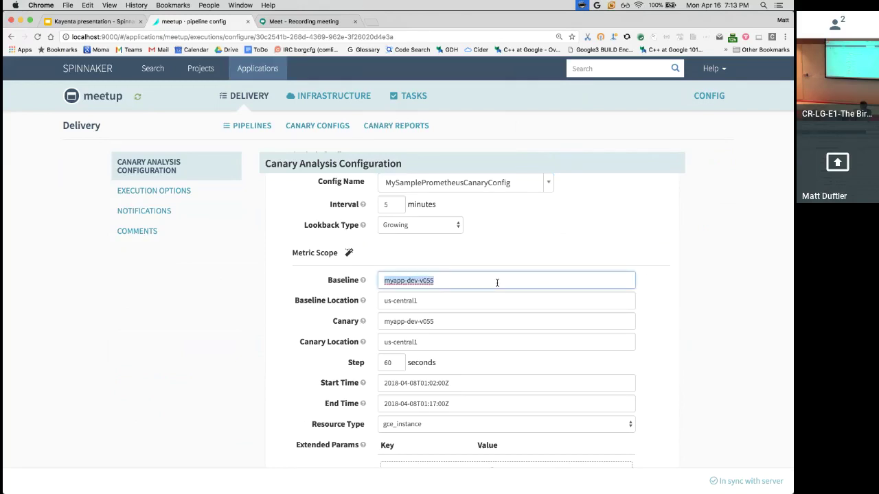
{"action": "triple_click", "coordinate": [483, 324]}
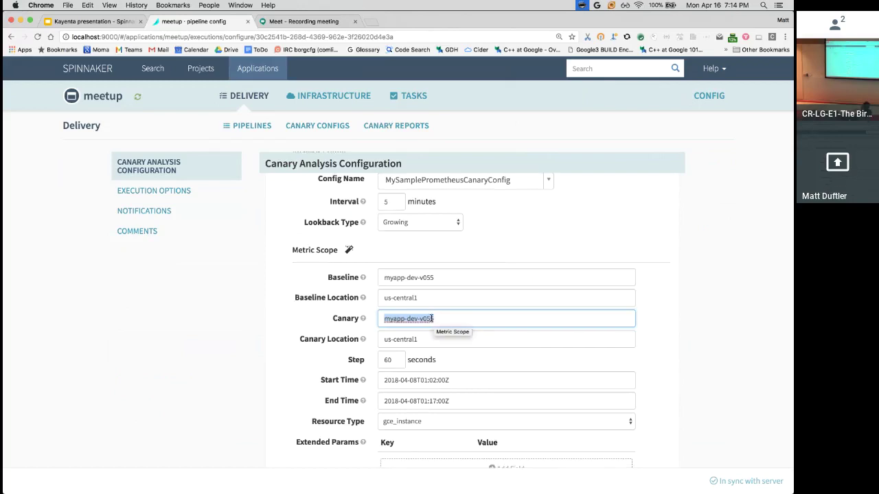
{"action": "scroll", "coordinate": [434, 370], "scroll_direction": "down", "scroll_amount": 2}
{"action": "scroll", "coordinate": [434, 371], "scroll_direction": "down", "scroll_amount": 4}
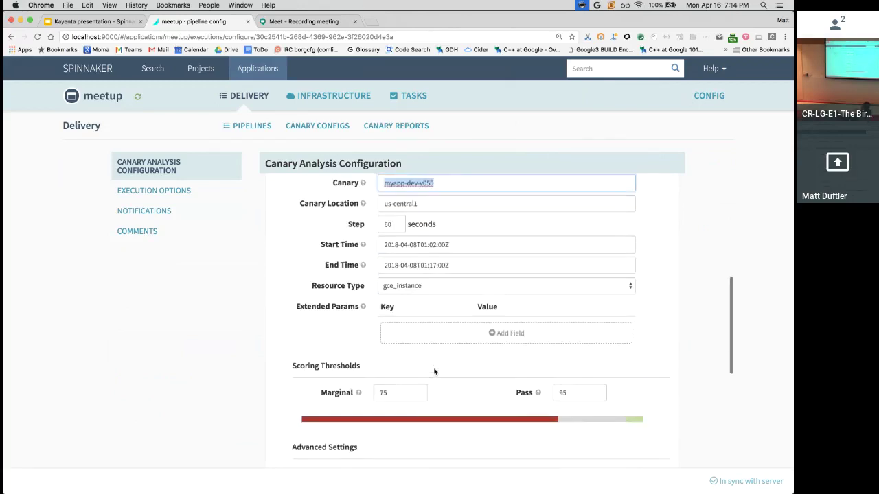
{"action": "scroll", "coordinate": [270, 200], "scroll_direction": "up", "scroll_amount": 15}
{"action": "left_click", "coordinate": [125, 176]}
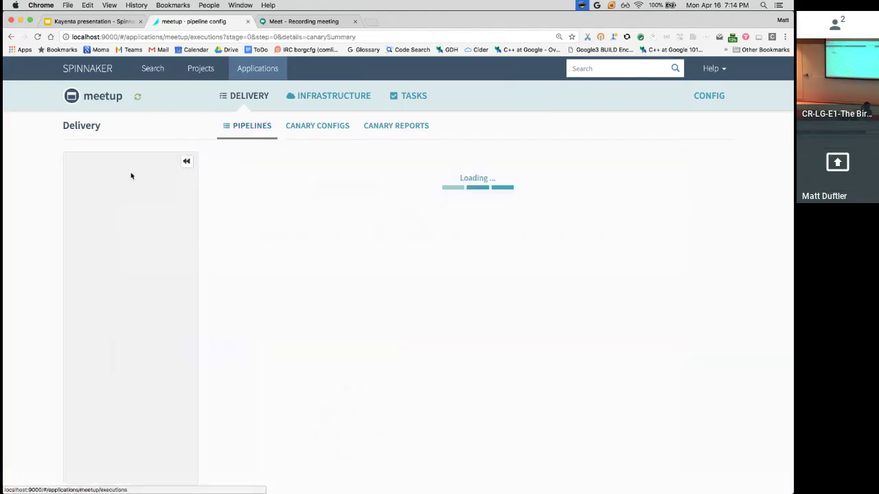
Run the Prometheus Canary Analysis pipeline manually and show the Canary Analysis stage details of the new execution
{"action": "left_click", "coordinate": [689, 270]}
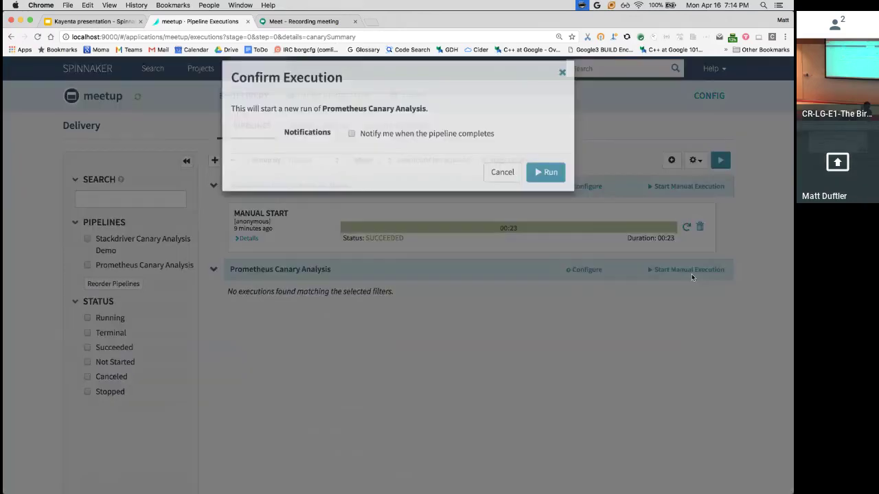
{"action": "left_click", "coordinate": [544, 187]}
{"action": "left_click", "coordinate": [508, 310]}
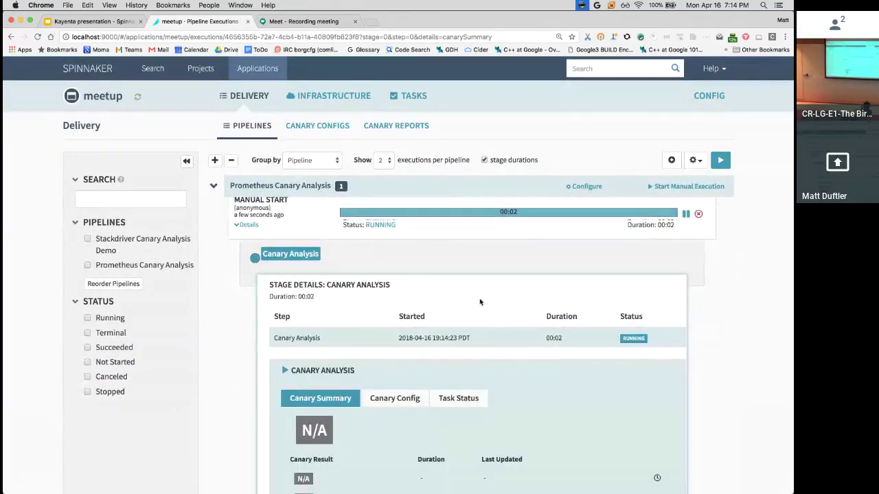
{"action": "scroll", "coordinate": [479, 302], "scroll_direction": "down", "scroll_amount": 2}
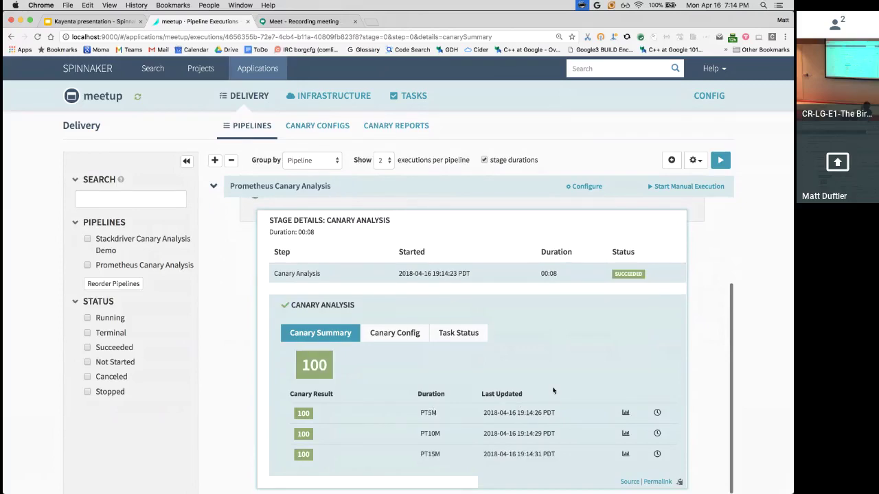
Open the PT5M canary result's report, graph the cpu metric, and toggle the Baseline and Canary series off and on in turn
{"action": "left_click", "coordinate": [626, 414]}
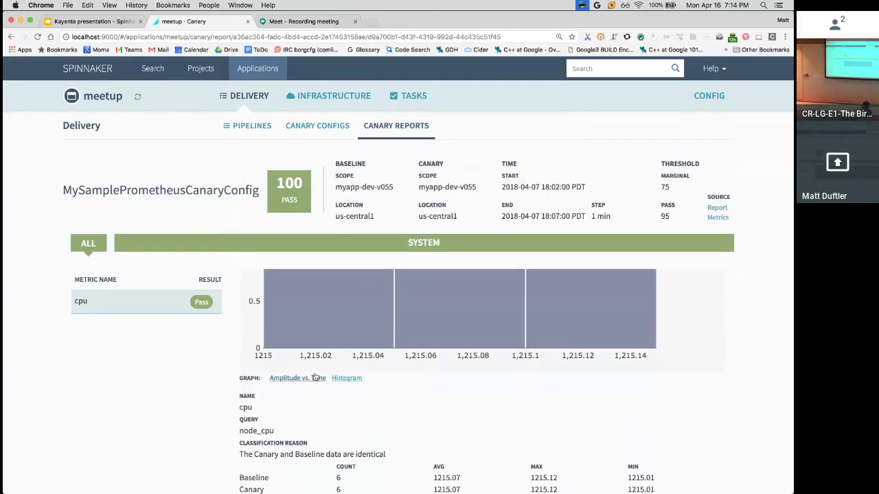
{"action": "left_click", "coordinate": [275, 313]}
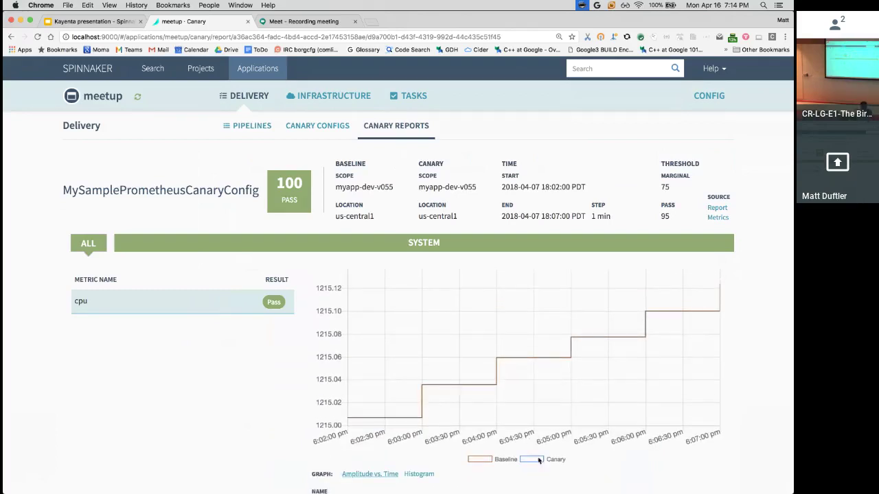
{"action": "left_click", "coordinate": [488, 460]}
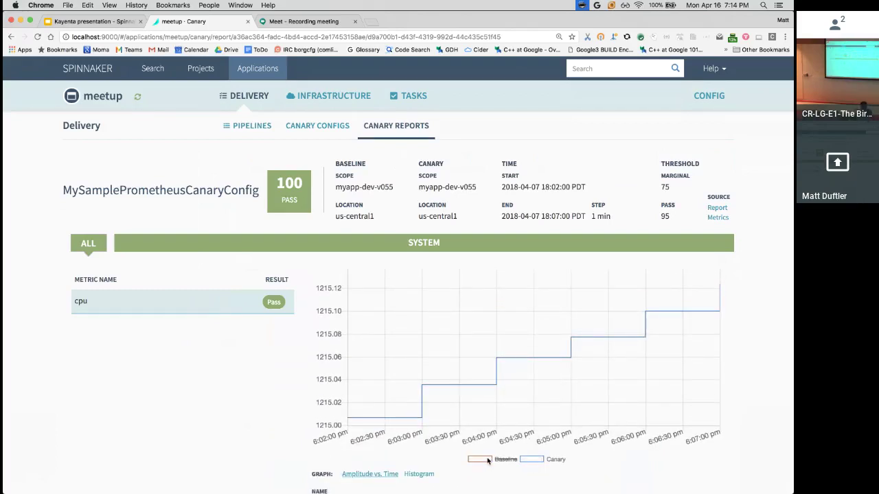
{"action": "left_click", "coordinate": [488, 460]}
{"action": "left_click", "coordinate": [528, 460]}
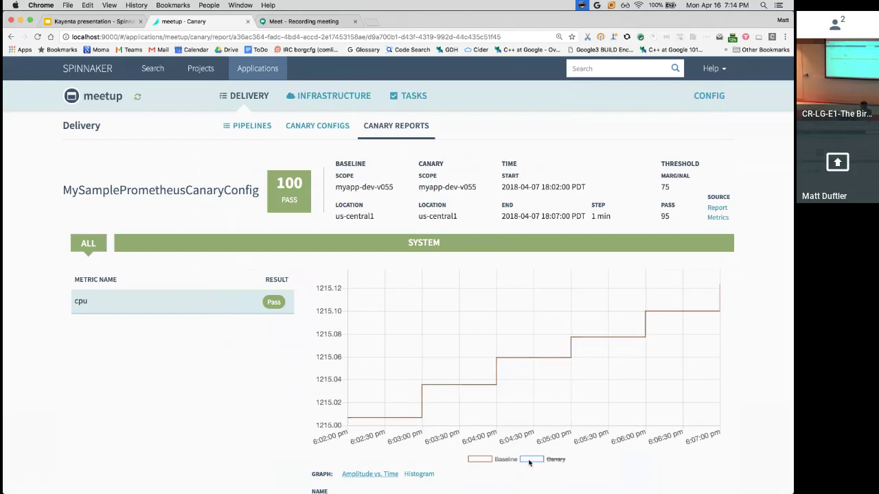
{"action": "left_click", "coordinate": [528, 459]}
Examine the report's source metrics JSON, including the control and experiment queries and values, and return to the report
{"action": "left_click", "coordinate": [720, 217]}
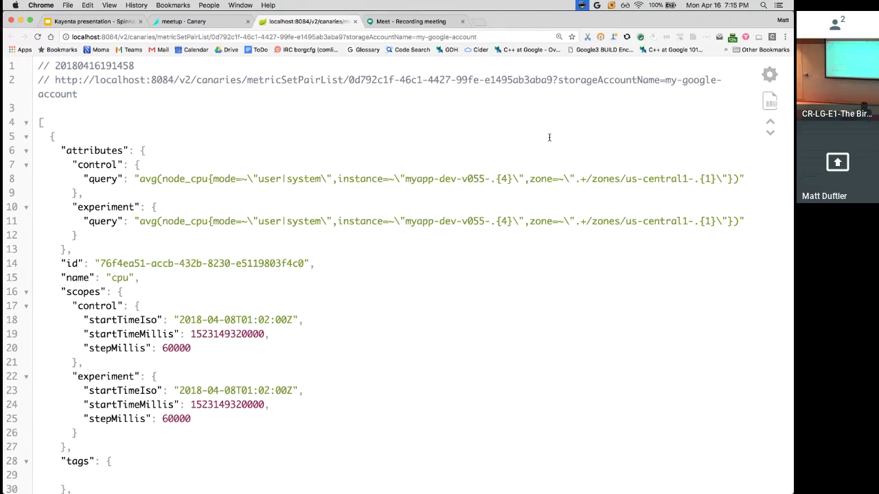
{"action": "double_click", "coordinate": [542, 179]}
{"action": "scroll", "coordinate": [136, 269], "scroll_direction": "down", "scroll_amount": 10}
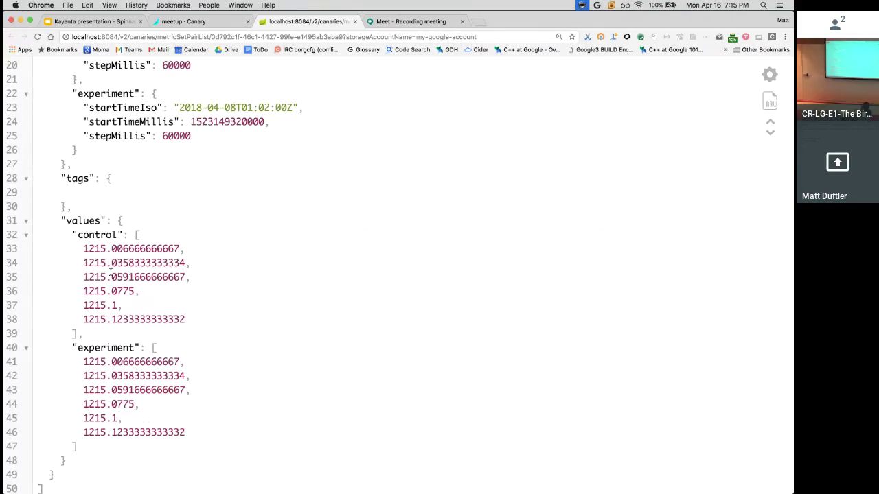
{"action": "key", "text": "super+w"}
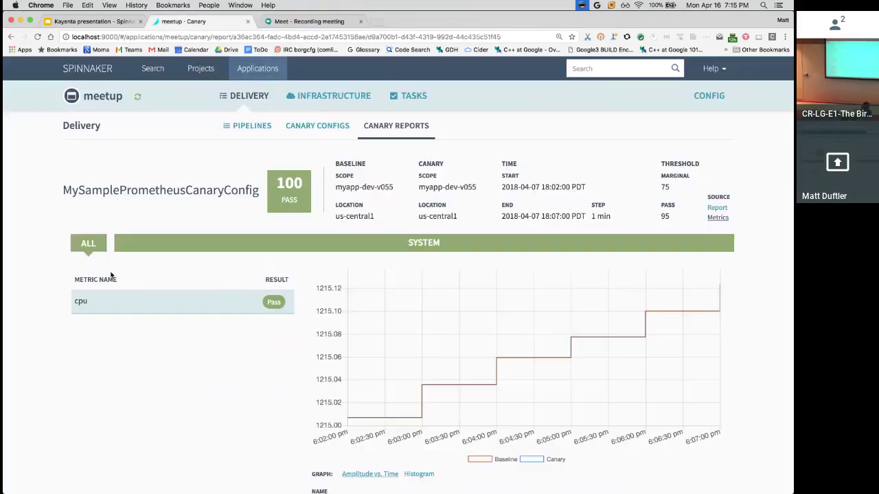
Check the application's canary reports and pipeline executions, and go to its list of canary configs
{"action": "left_click", "coordinate": [393, 126]}
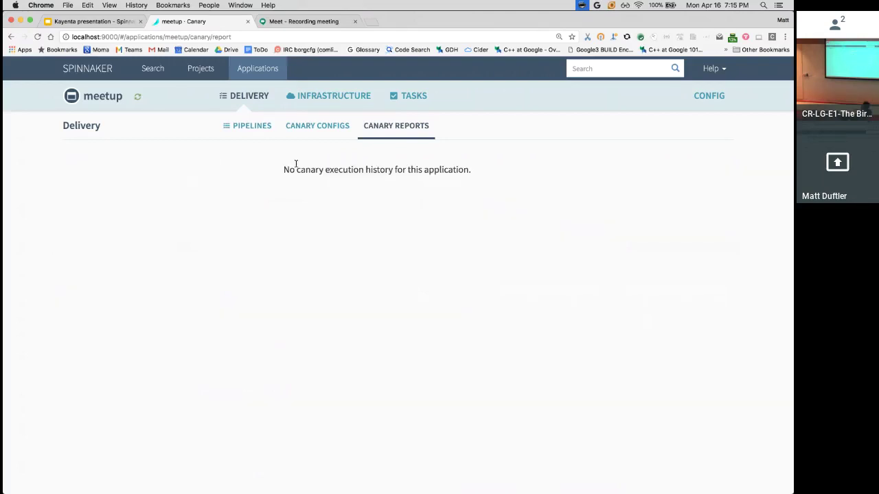
{"action": "left_click", "coordinate": [258, 129]}
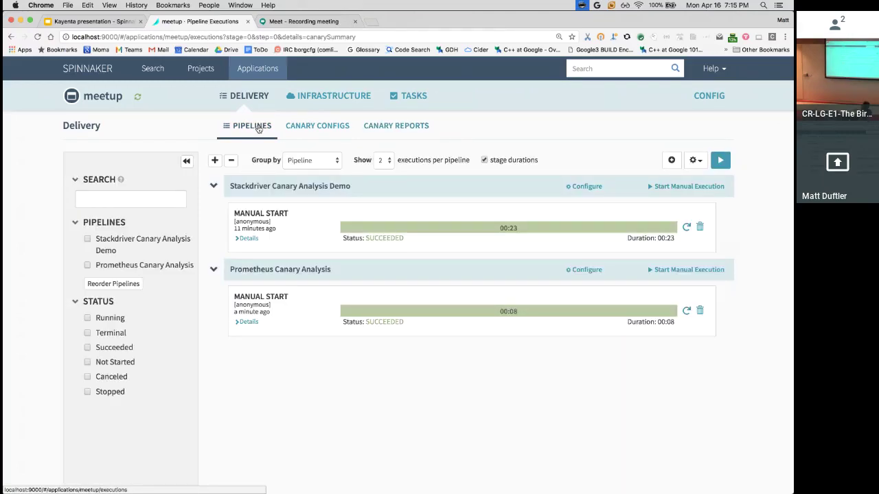
{"action": "left_click", "coordinate": [322, 132]}
{"action": "scroll", "coordinate": [134, 240], "scroll_direction": "down", "scroll_amount": 1}
{"action": "scroll", "coordinate": [134, 240], "scroll_direction": "up", "scroll_amount": 1}
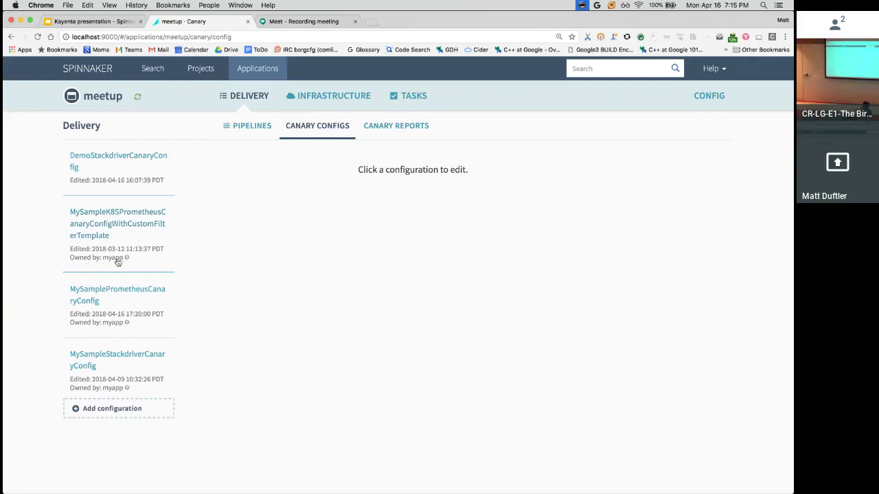
Open MySampleK8SPrometheusCanaryConfigWithCustomFilterTemplate, view the settings of its cpu_usage_seconds metric, and close them without changes
{"action": "mouse_move", "coordinate": [128, 259]}
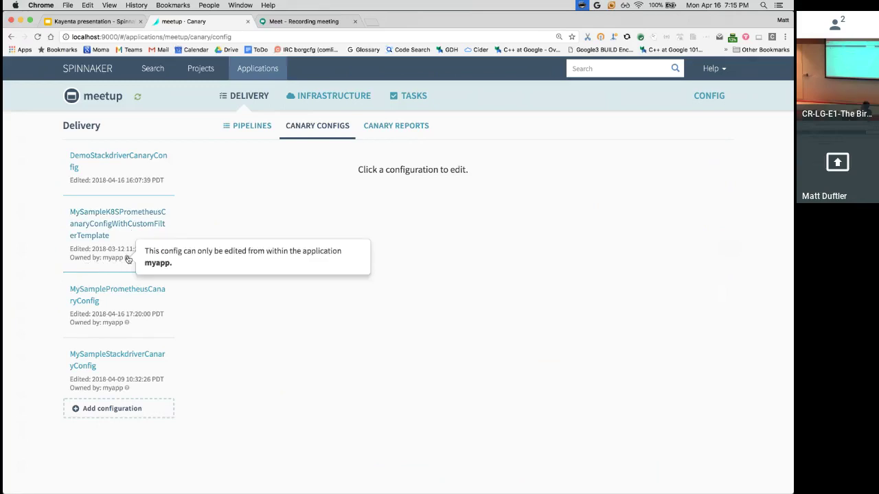
{"action": "left_click", "coordinate": [126, 225]}
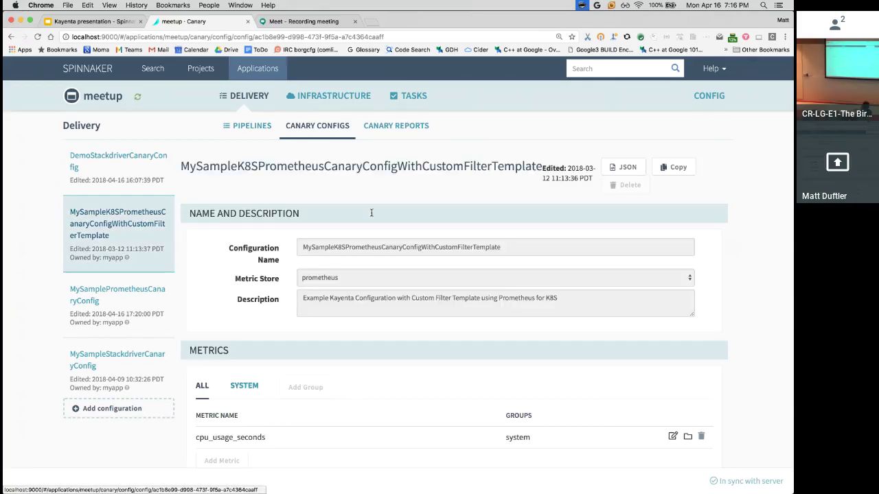
{"action": "left_click", "coordinate": [672, 437]}
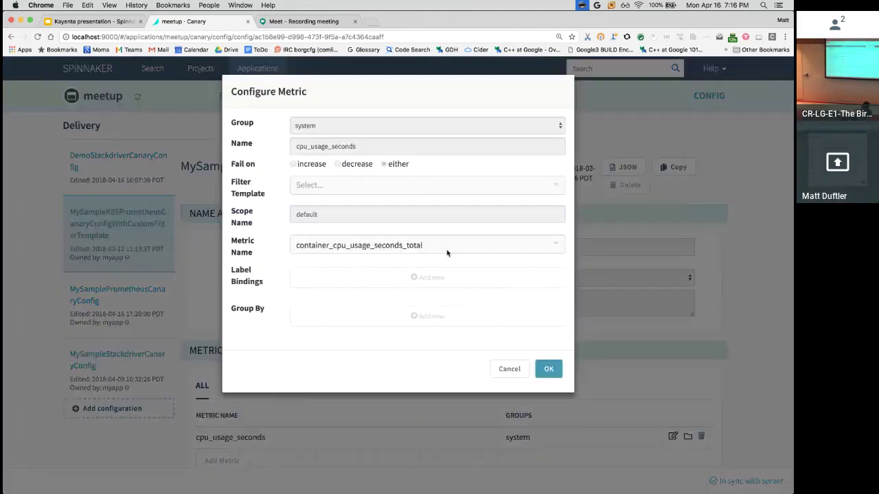
{"action": "left_click", "coordinate": [509, 369]}
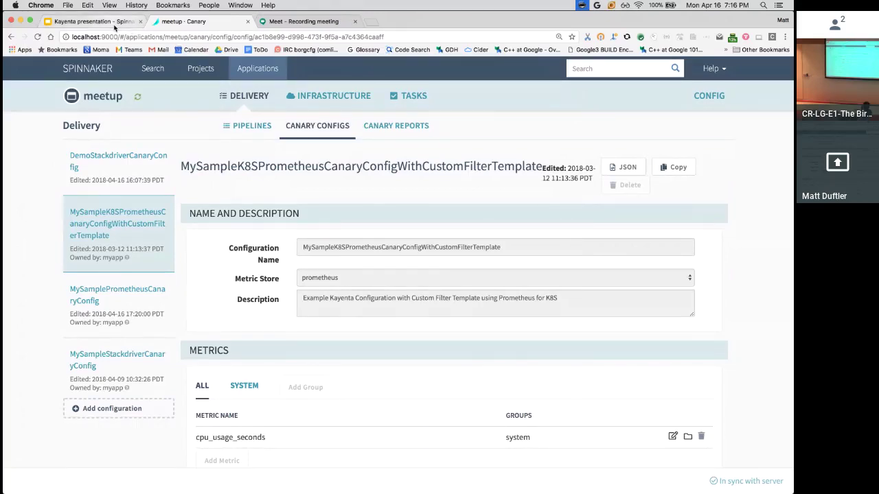
Switch to the Kayenta presentation in Google Slides and show the Advanced Use Cases slide after the Demo slide
{"action": "left_click", "coordinate": [115, 23]}
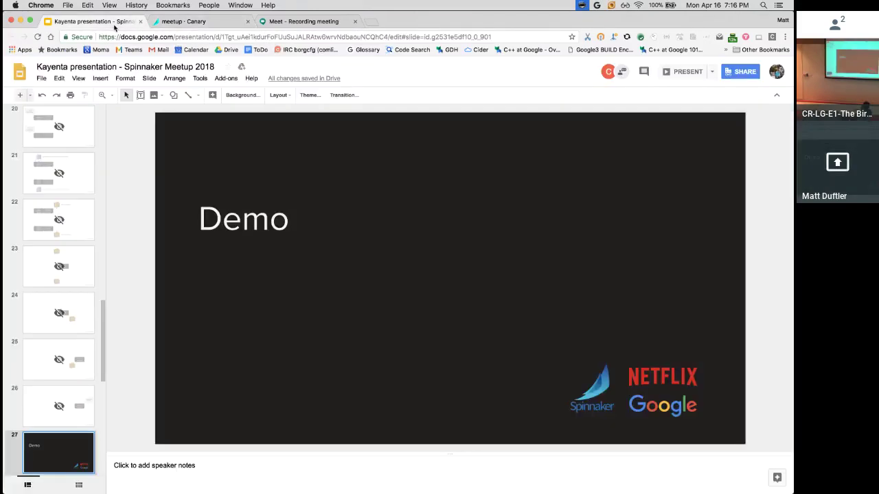
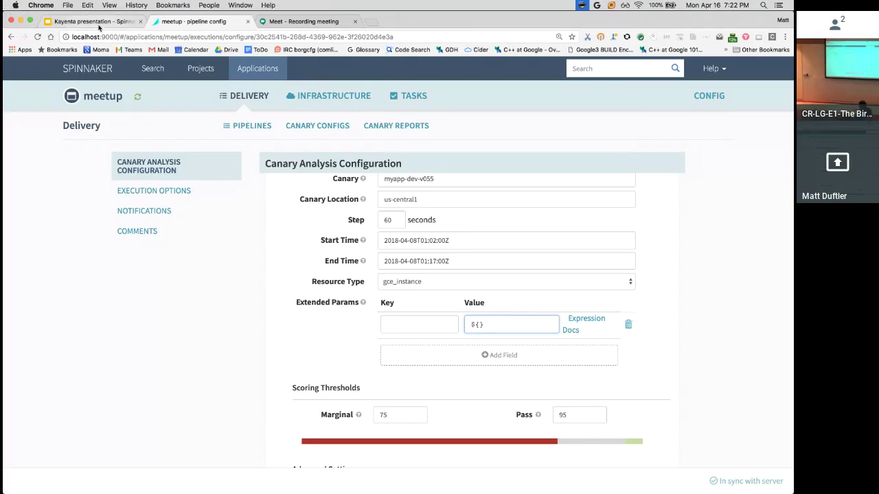
{"action": "left_click", "coordinate": [98, 24]}
{"action": "scroll", "coordinate": [76, 287], "scroll_direction": "down", "scroll_amount": 4}
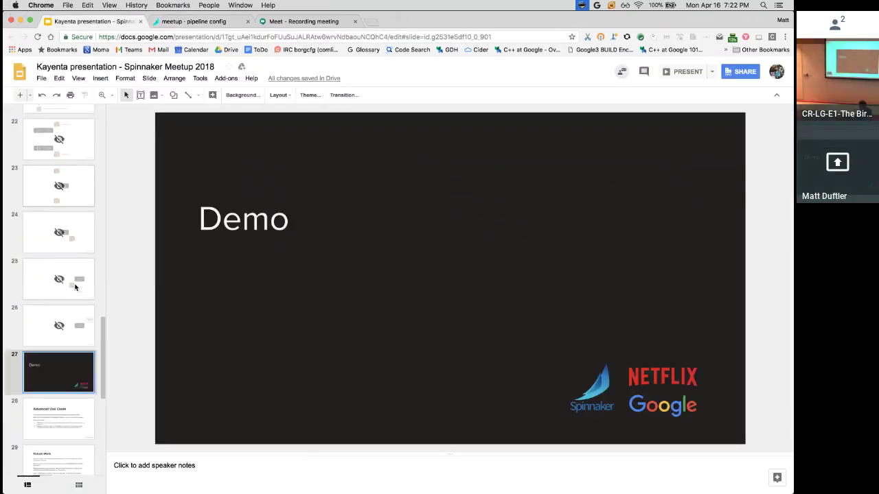
{"action": "left_click", "coordinate": [78, 366]}
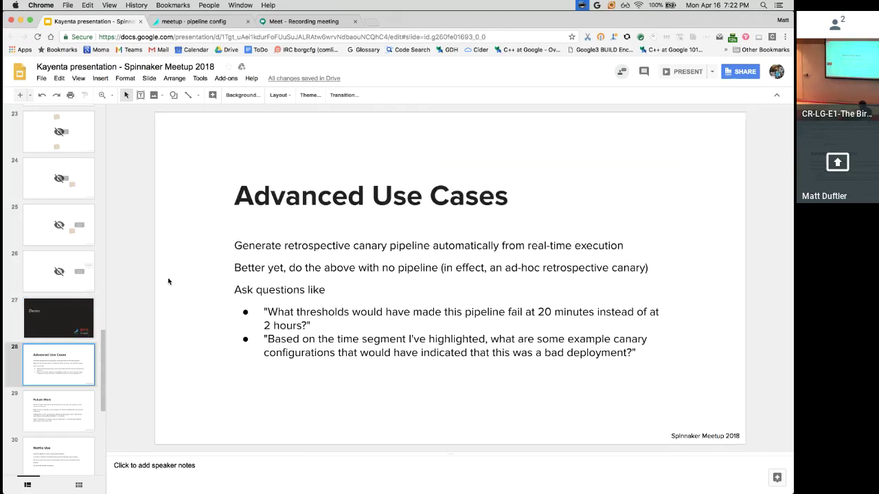